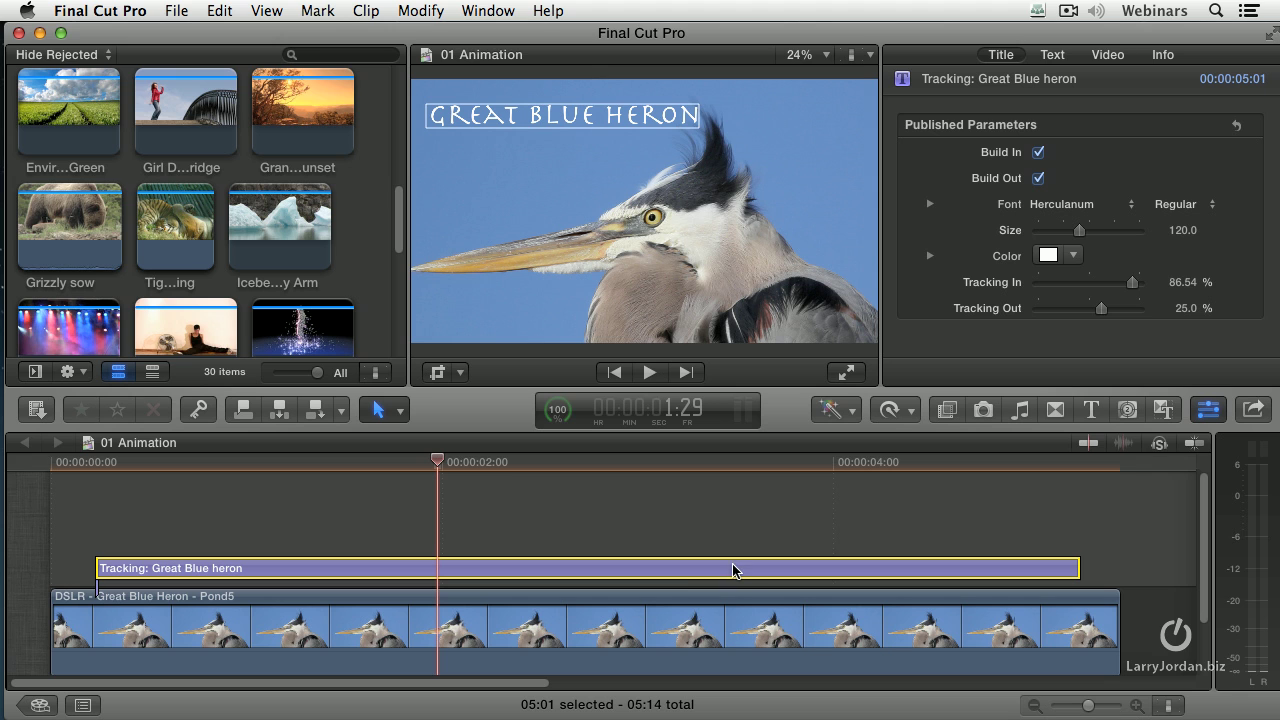
# Delete the old Tracking title and move the playhead near the start.
pyautogui.click(731, 568)
pyautogui.press('Delete')
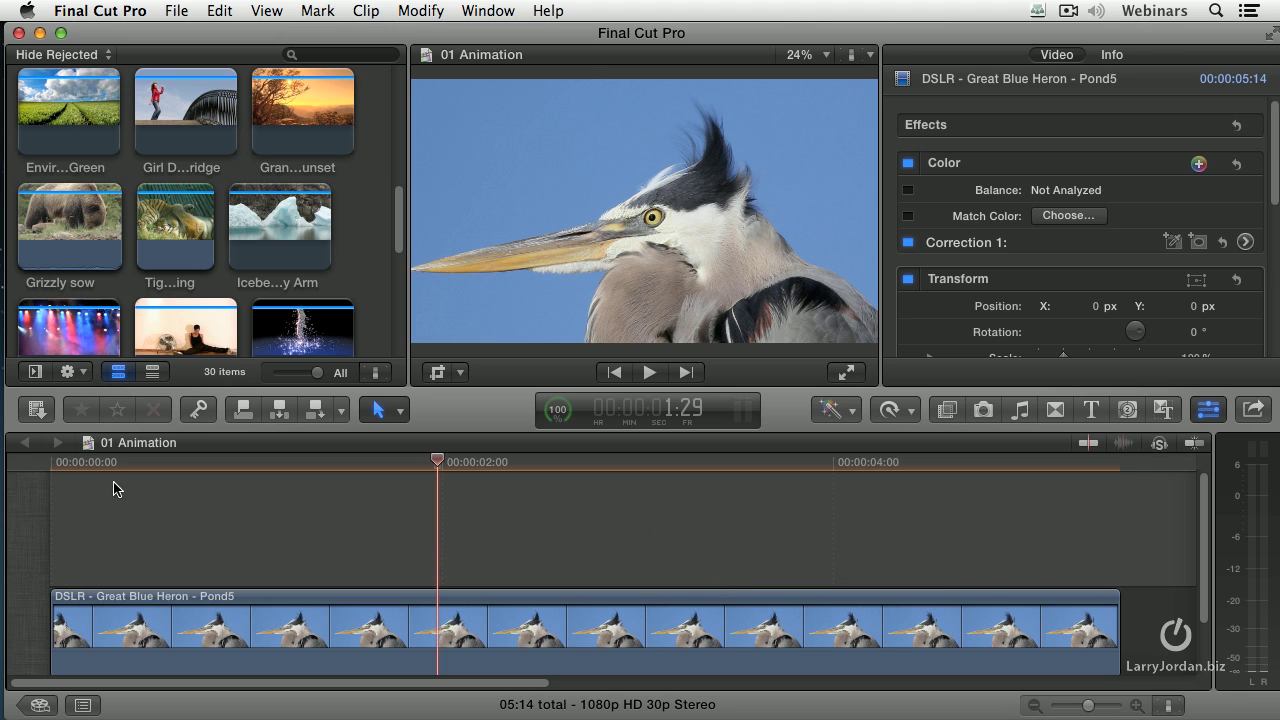
pyautogui.click(101, 463)
# Search the Titles browser for 'custom' and place the Custom title above the heron clip.
pyautogui.click(1090, 410)
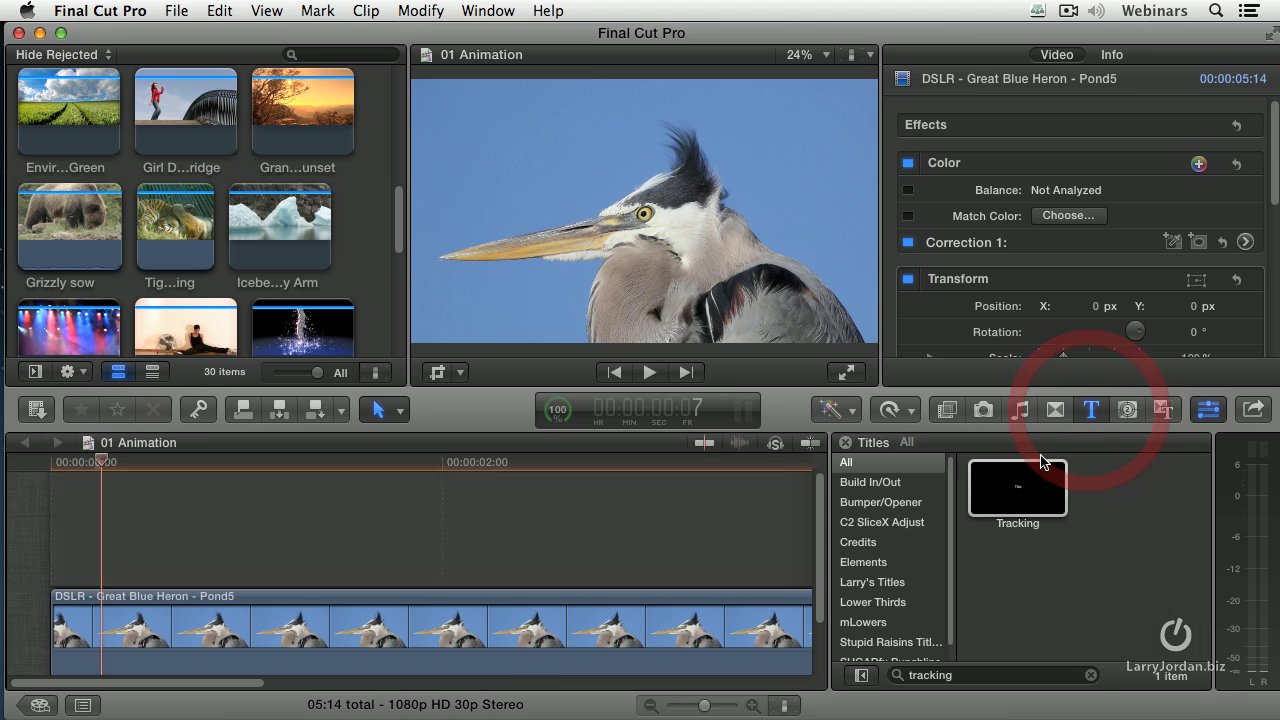
pyautogui.click(932, 678)
pyautogui.click(848, 667)
pyautogui.write('cu')
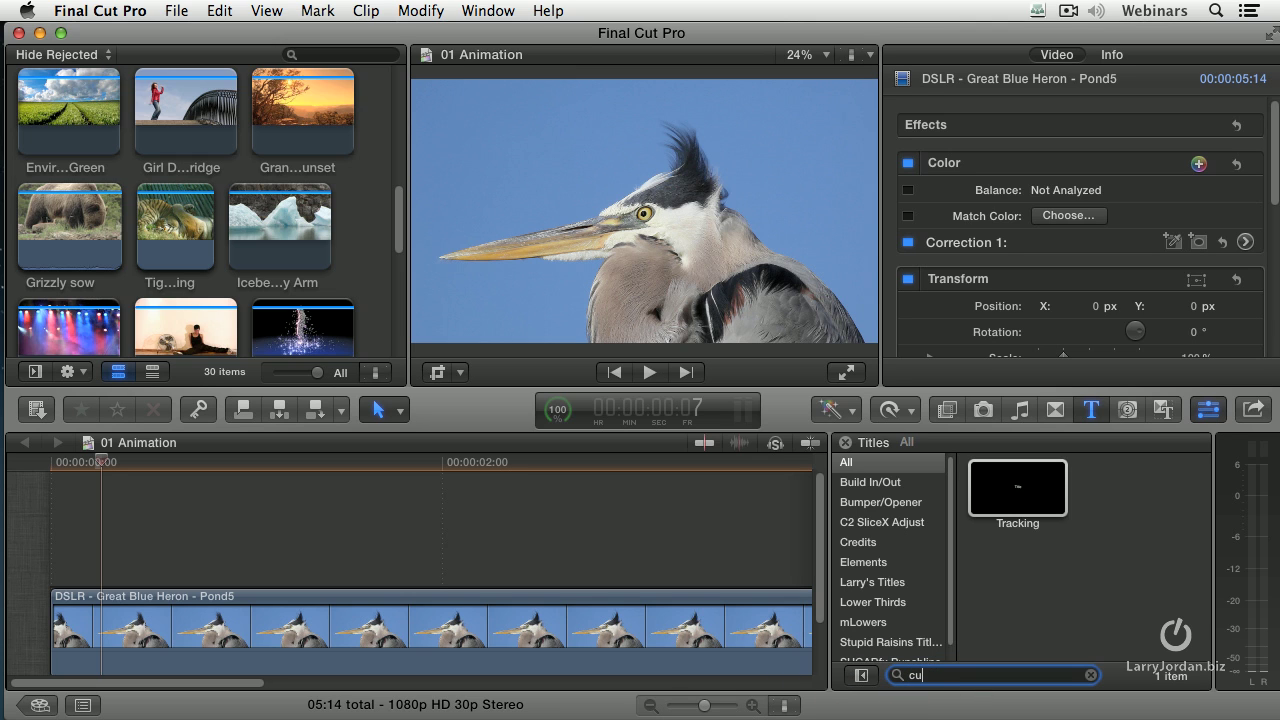
pyautogui.write('stom')
pyautogui.moveTo(1028, 505); pyautogui.dragTo(216, 489)
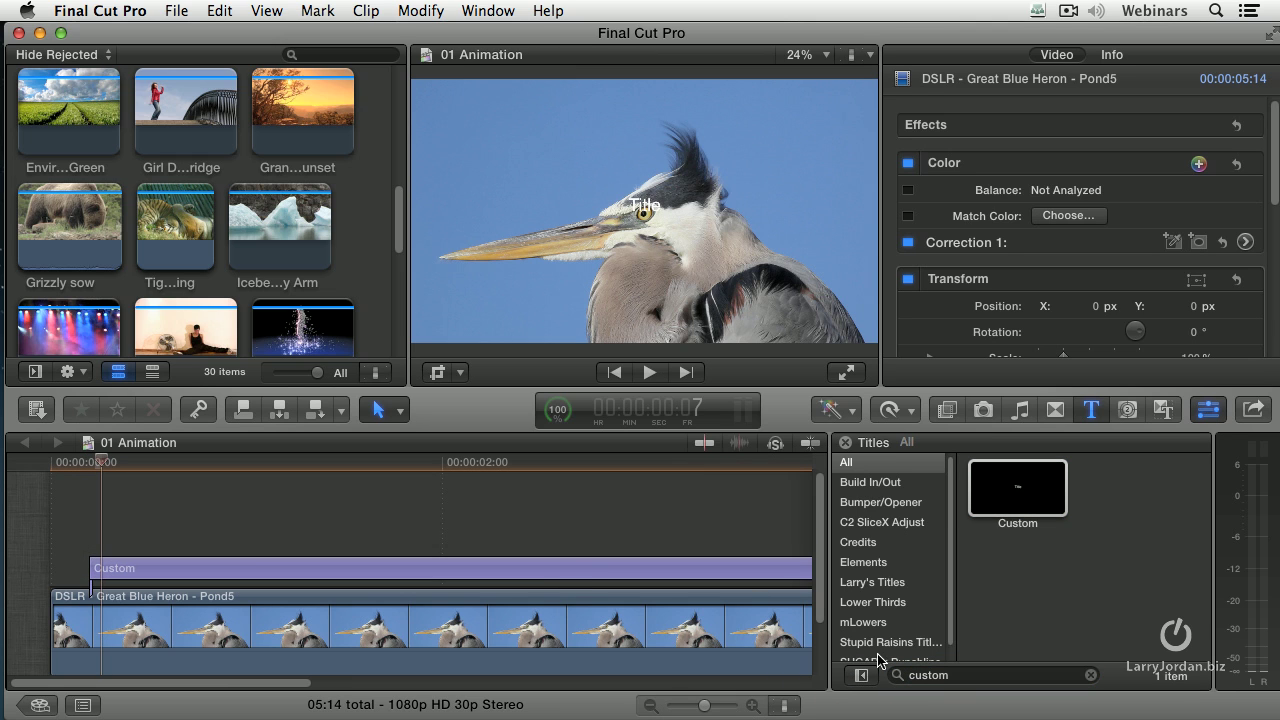
# Clear the title search, close the Titles browser, and select the Custom title clip.
pyautogui.click(1088, 678)
pyautogui.click(1090, 410)
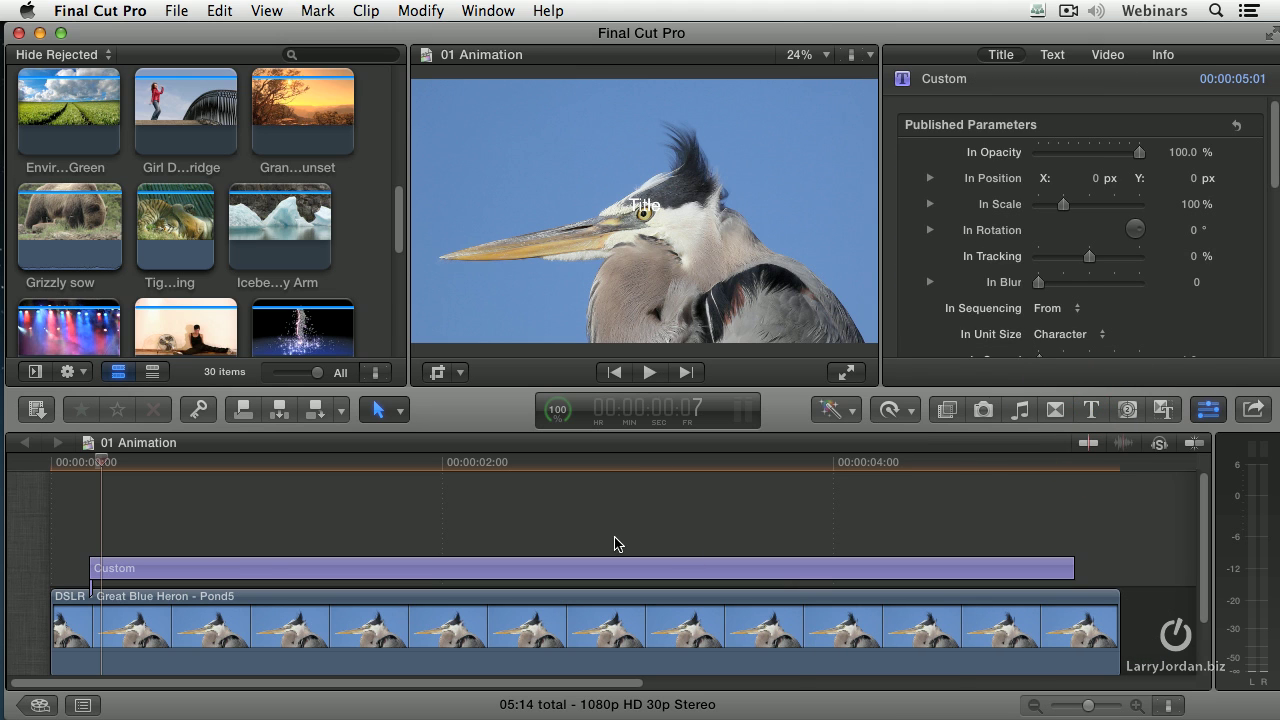
pyautogui.moveTo(94, 463); pyautogui.dragTo(130, 462)
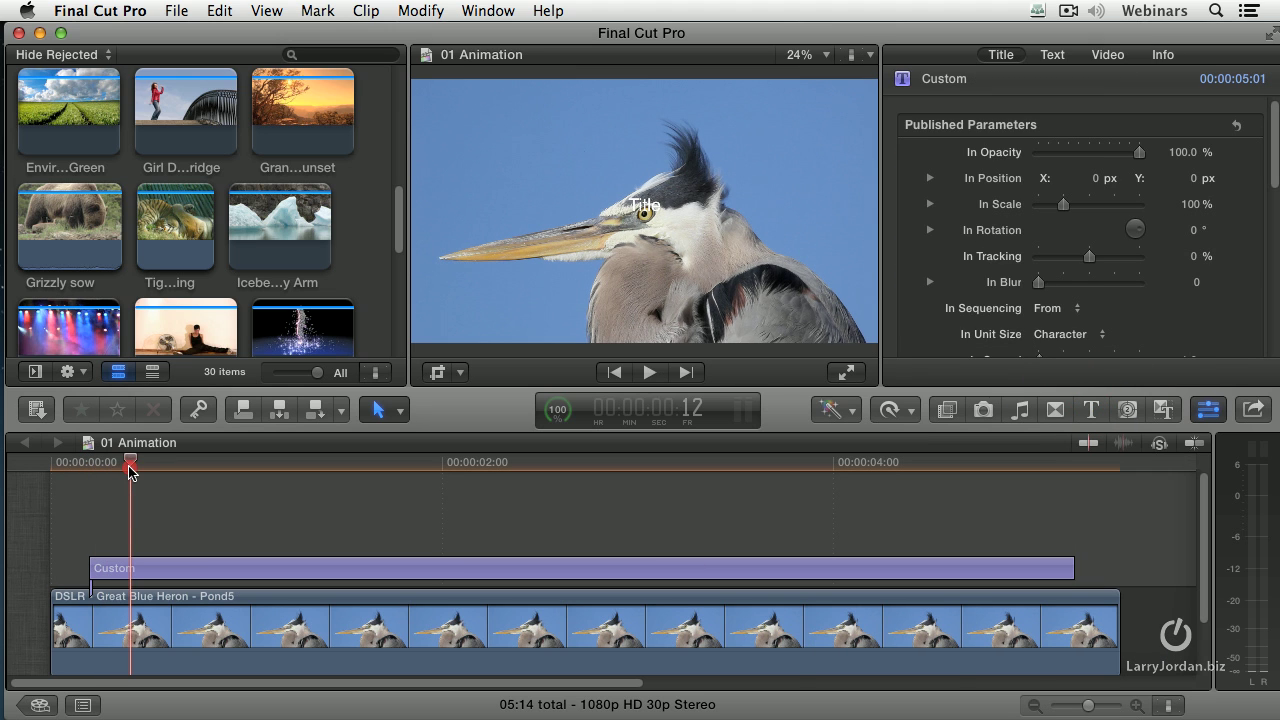
pyautogui.click(534, 570)
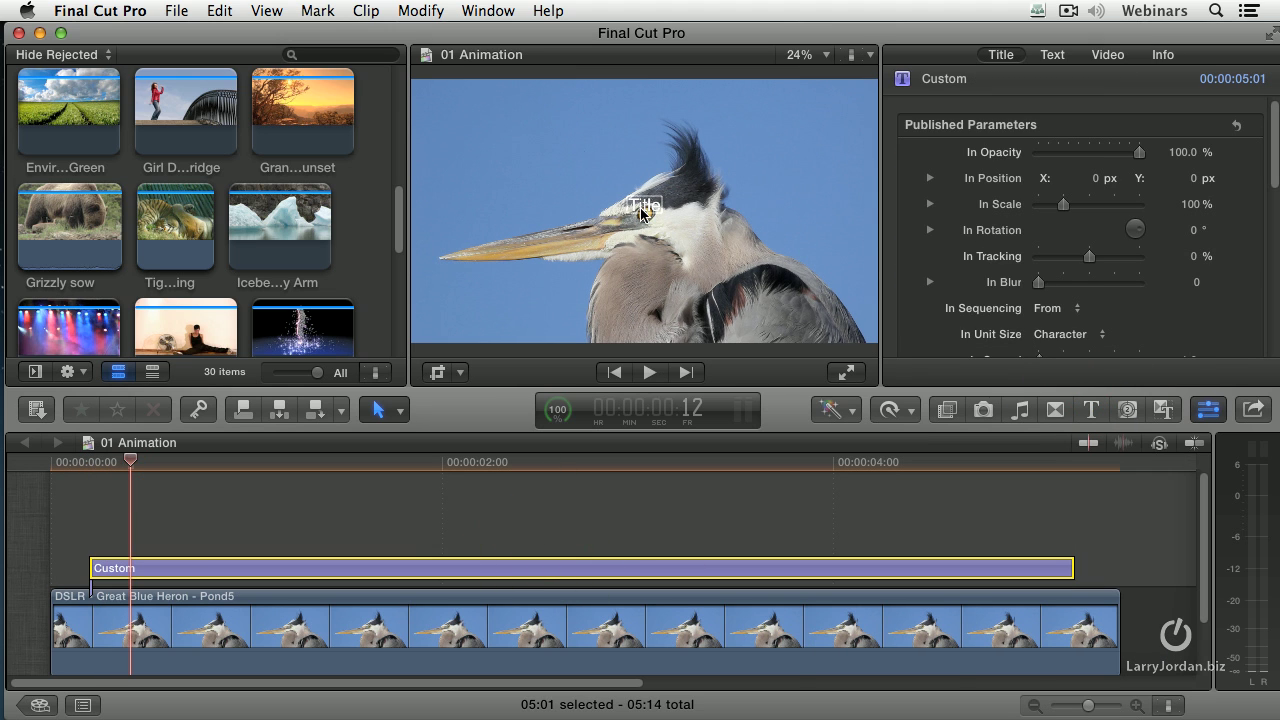
# Move the title text to the upper-left of the frame and change it to 'Great Blue Heron'.
pyautogui.moveTo(645, 204); pyautogui.dragTo(534, 138)
pyautogui.doubleClick(534, 138)
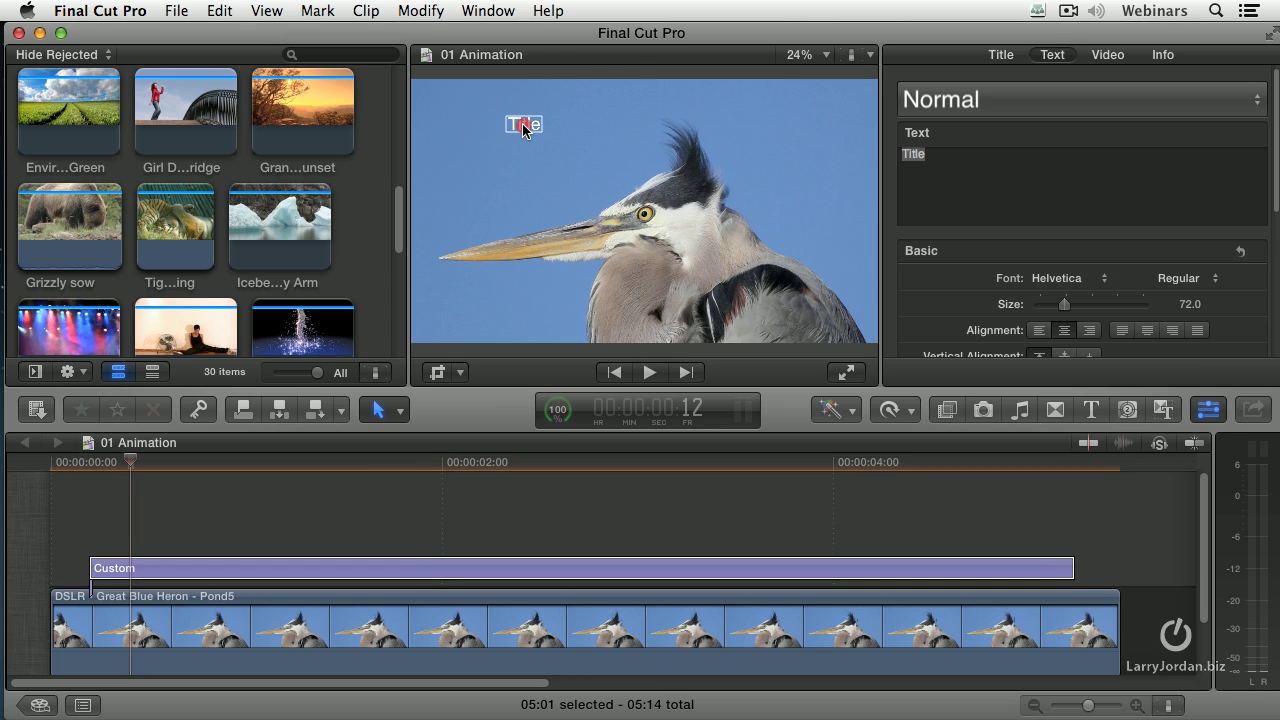
pyautogui.write('Great Blu')
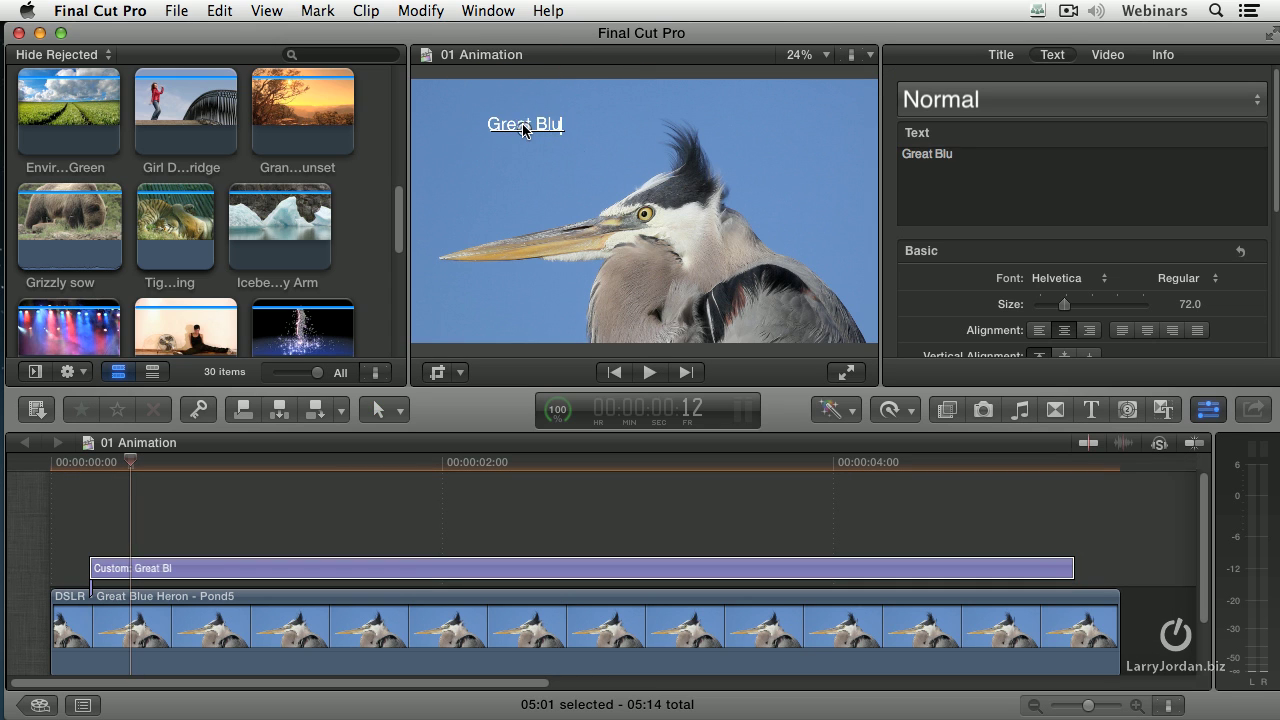
pyautogui.write('e Heron')
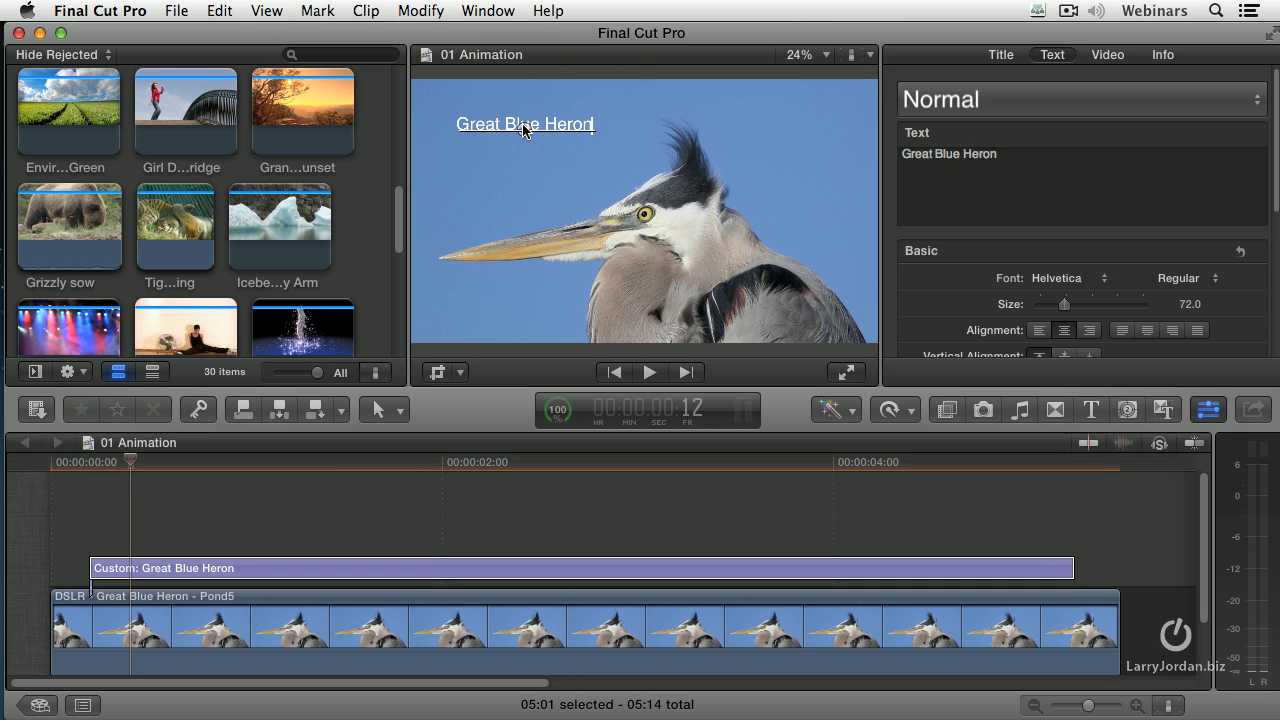
pyautogui.press('Escape')
pyautogui.click(522, 128)
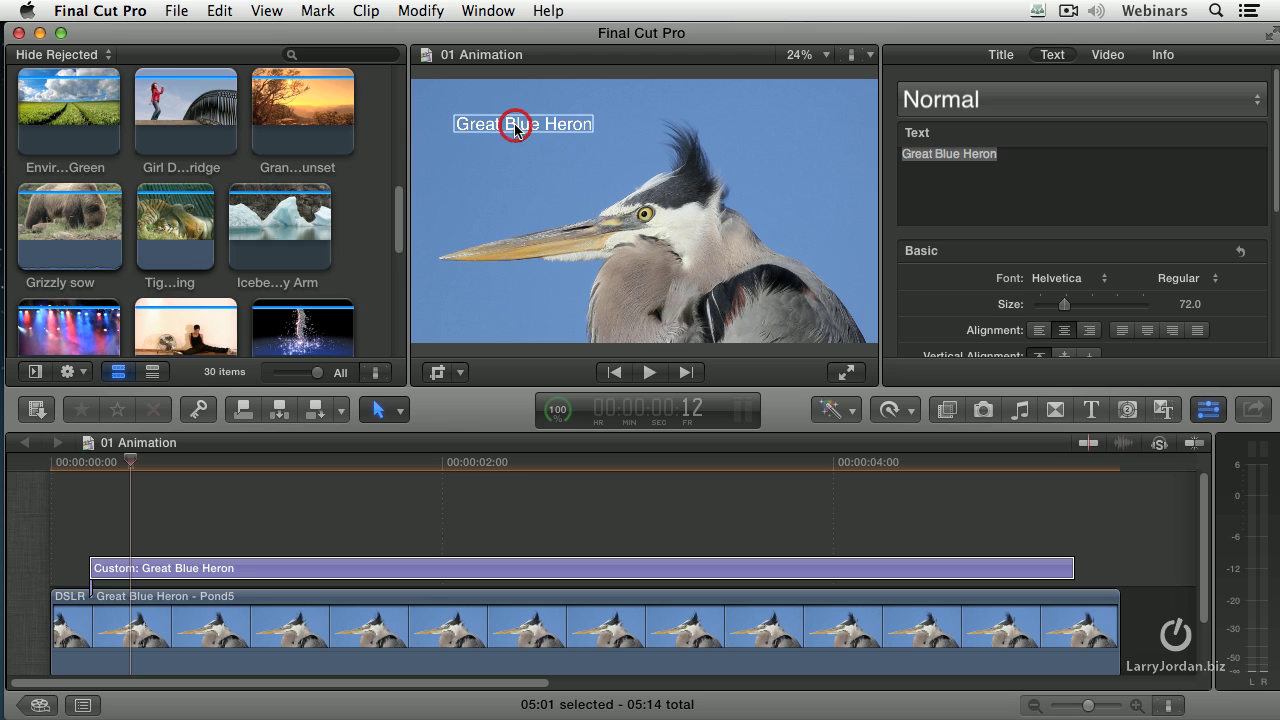
# Set the title font to Herculanum at size 125 and nudge it toward the top-left.
pyautogui.click(1050, 55)
pyautogui.click(1057, 278)
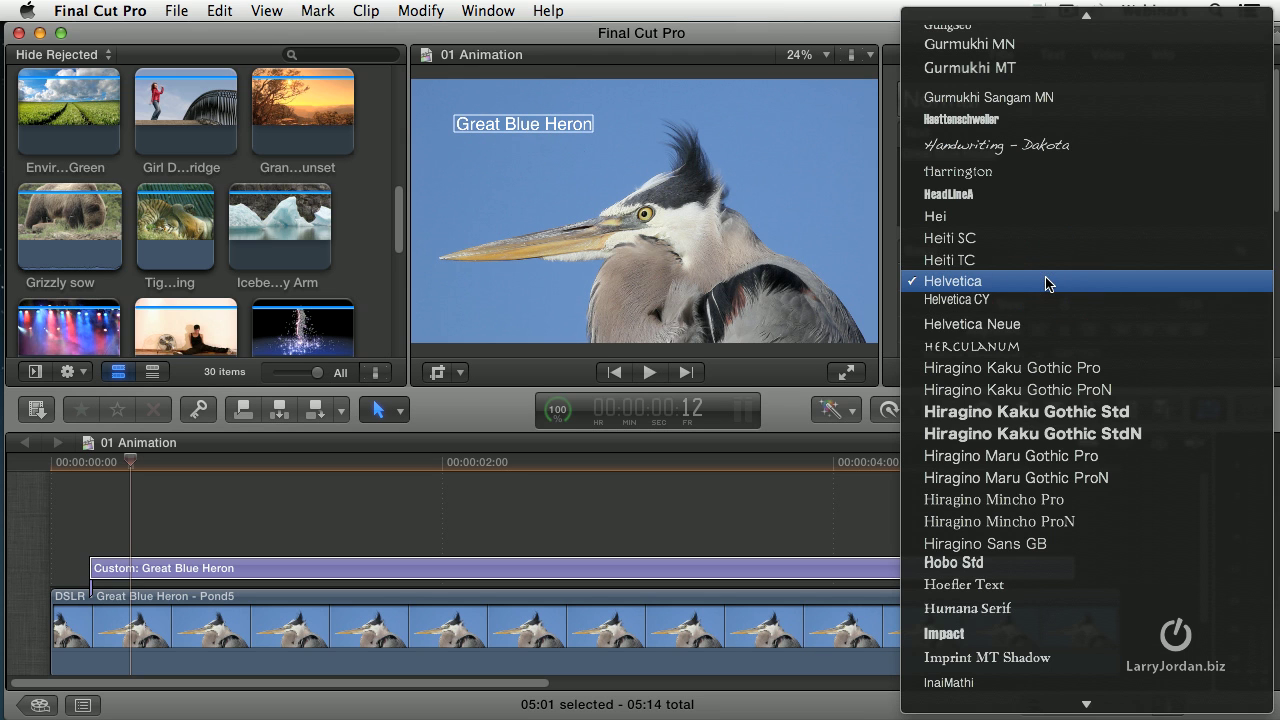
pyautogui.click(1031, 347)
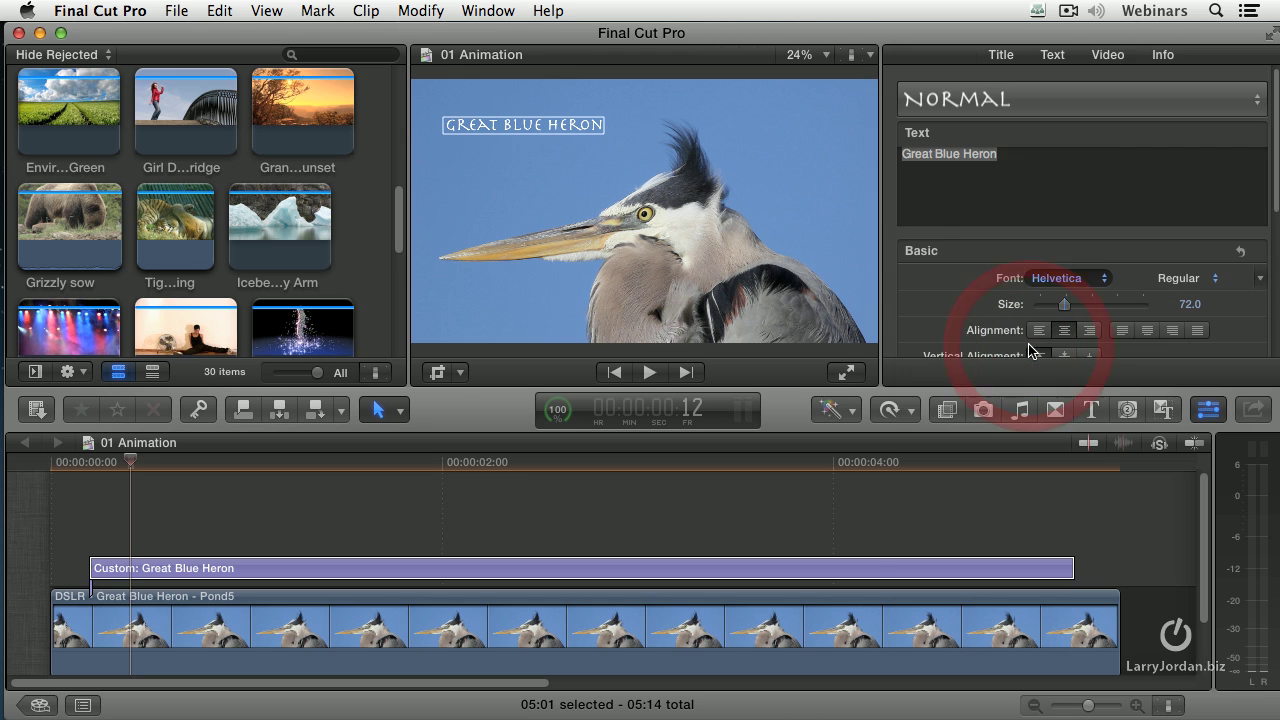
pyautogui.click(1190, 304)
pyautogui.write('125')
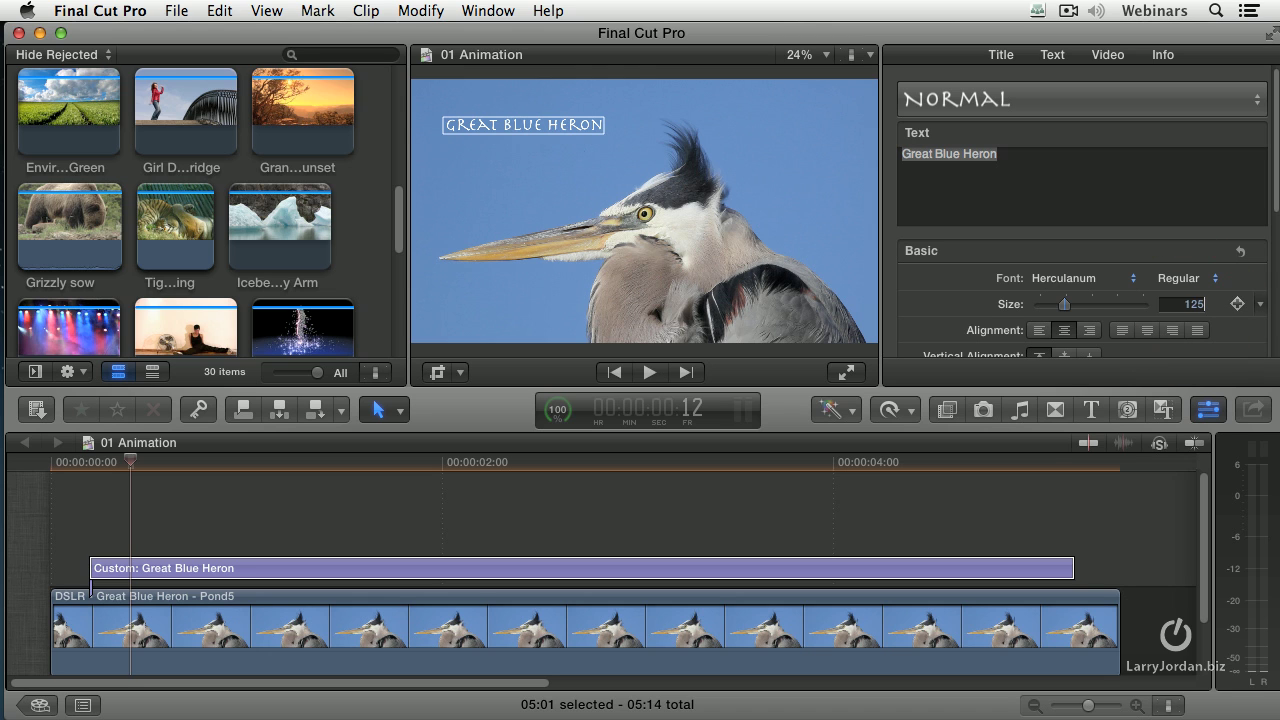
pyautogui.press('Return')
pyautogui.click(573, 120)
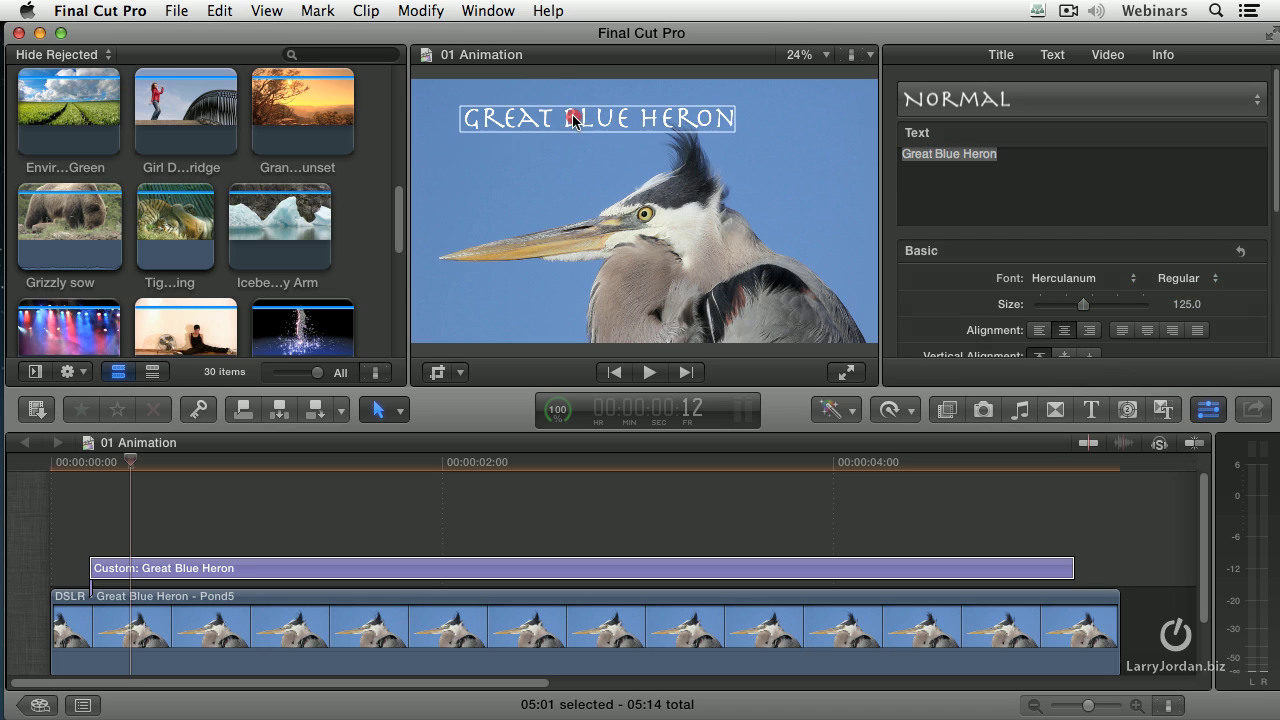
pyautogui.moveTo(573, 120); pyautogui.dragTo(548, 113)
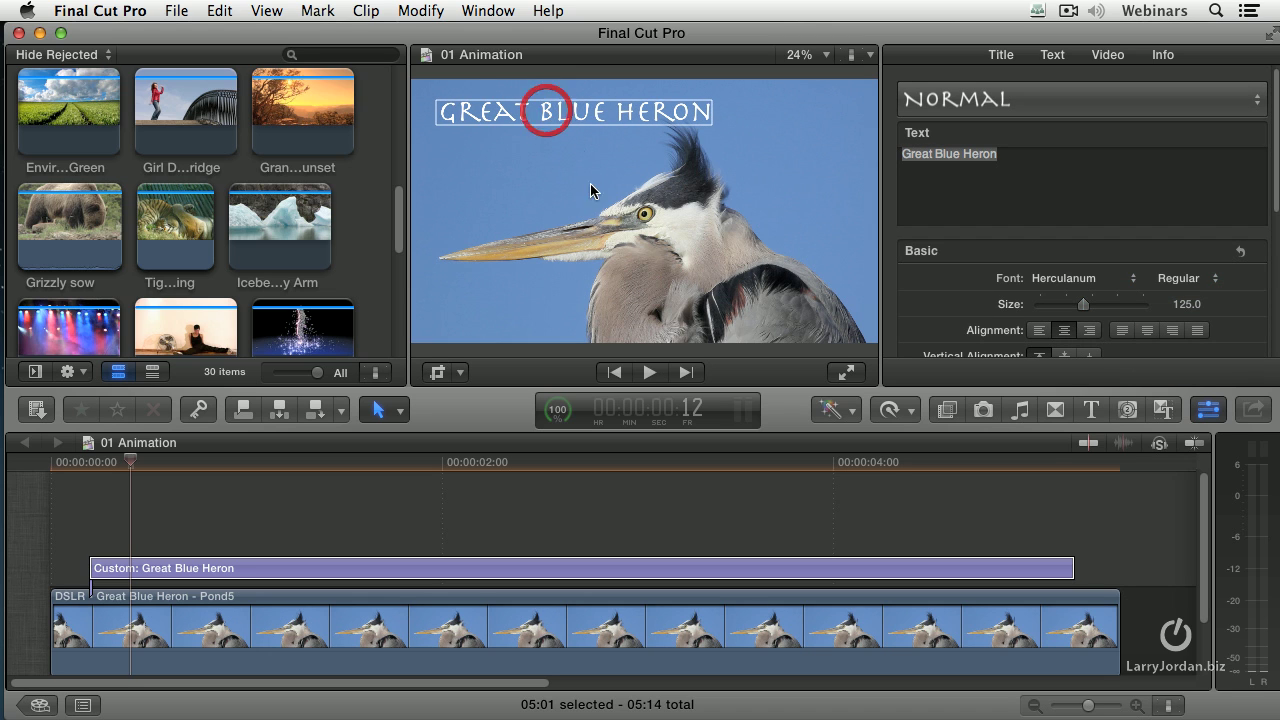
# Turn on Drop Shadow in the title's text settings, then return to the Title parameters.
pyautogui.click(1001, 55)
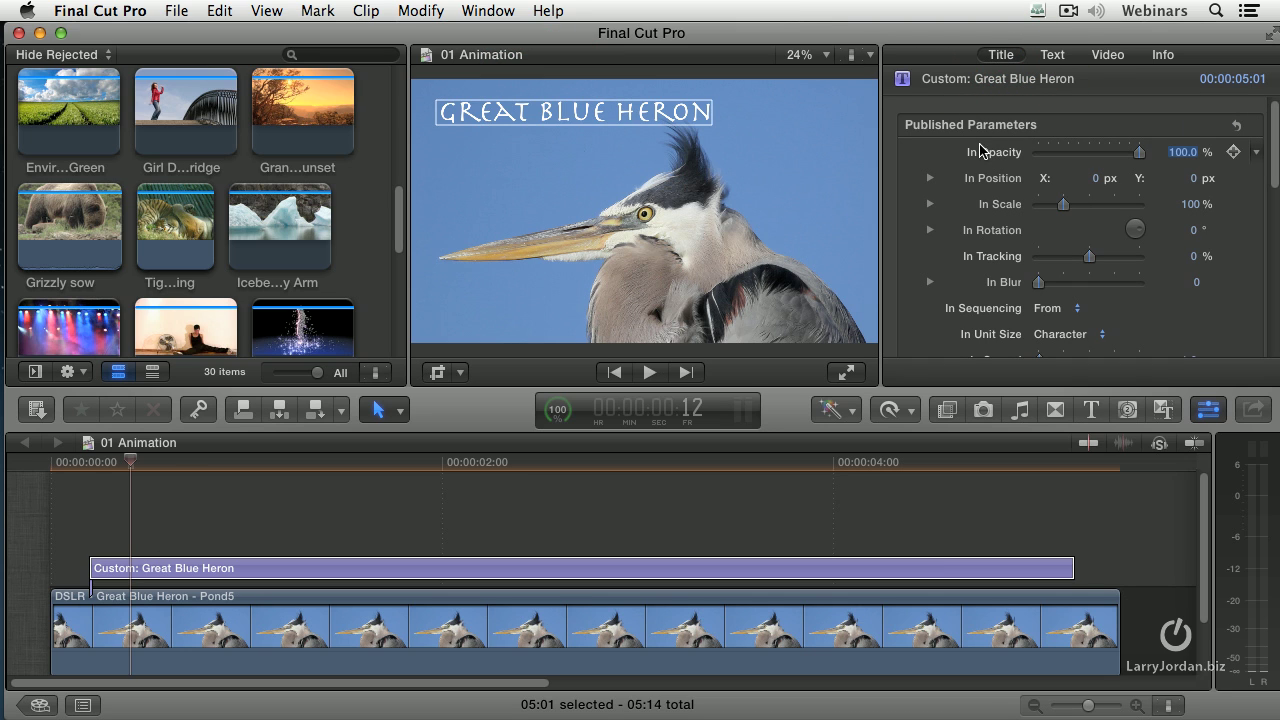
pyautogui.scroll(-2, 960, 174)
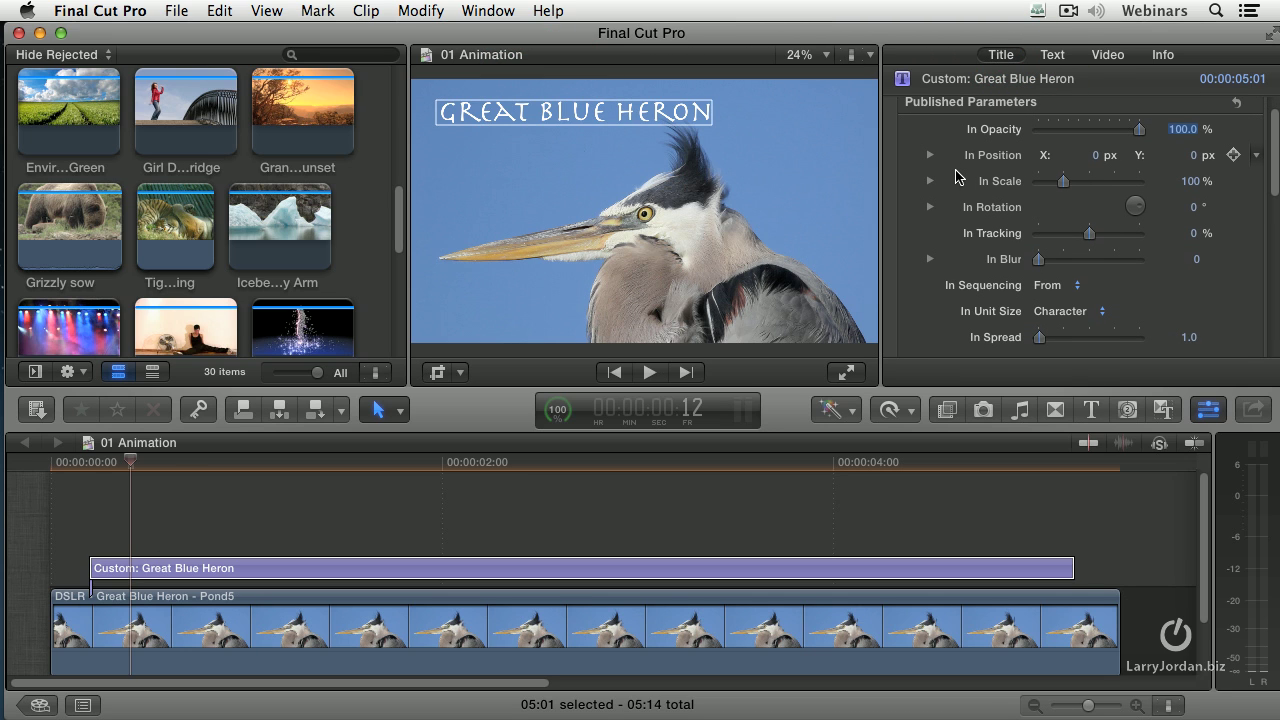
pyautogui.scroll(-10, 955, 176)
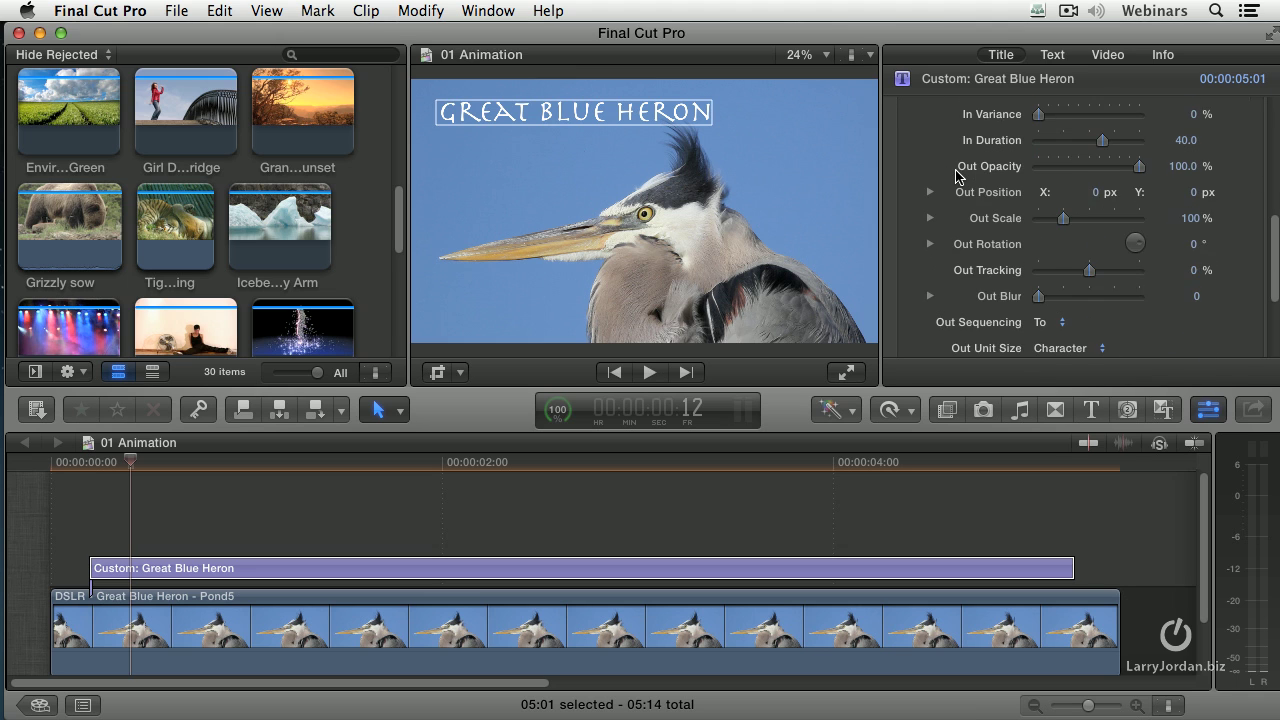
pyautogui.scroll(-2, 955, 176)
pyautogui.scroll(1, 983, 297)
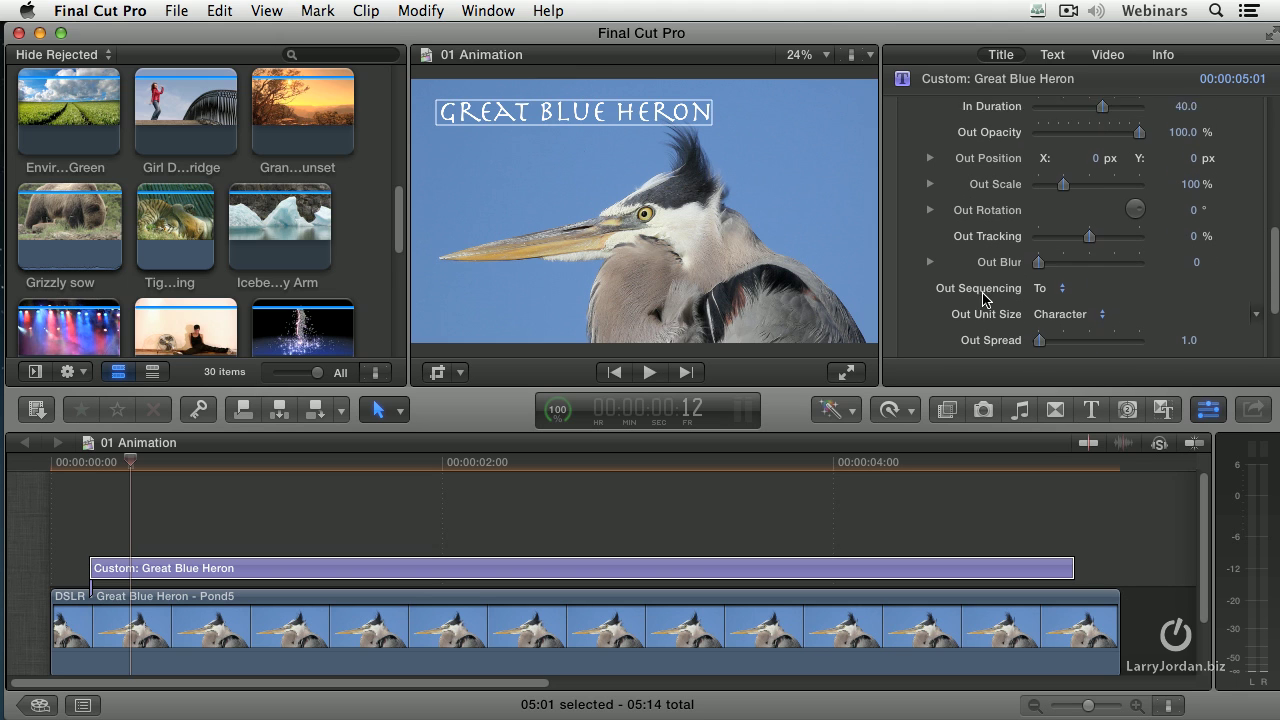
pyautogui.scroll(4, 983, 297)
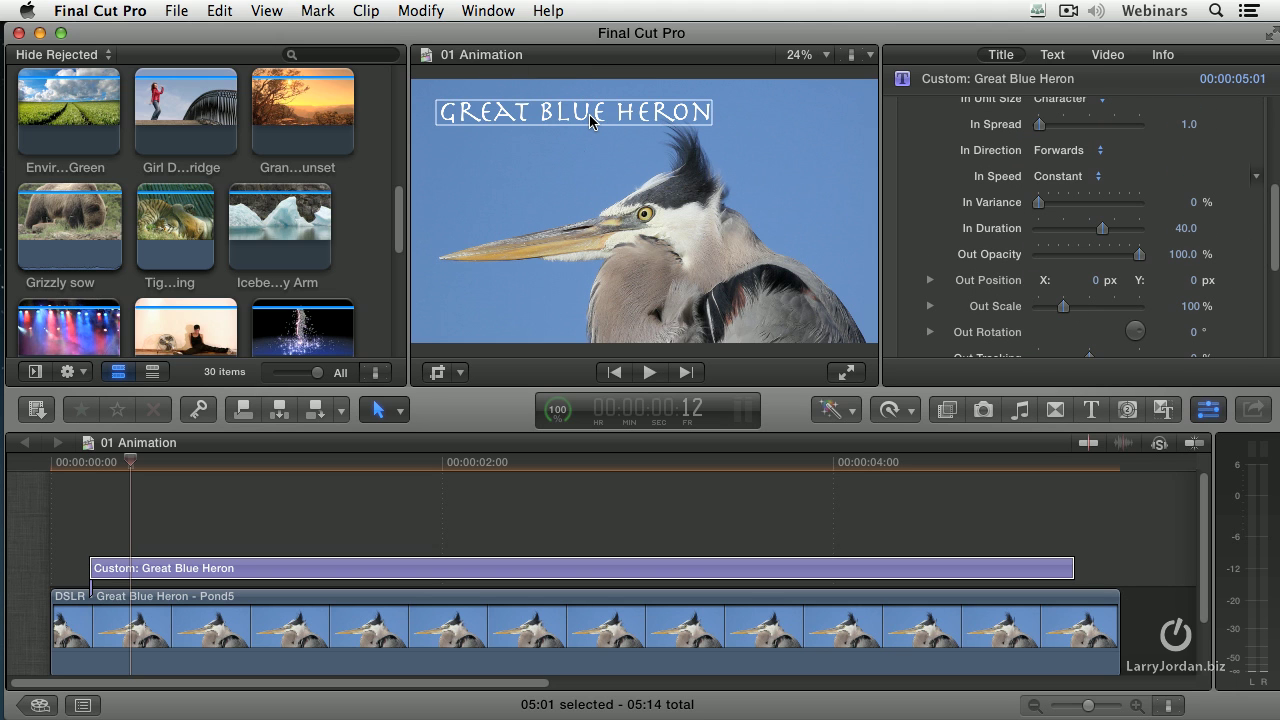
pyautogui.click(1052, 54)
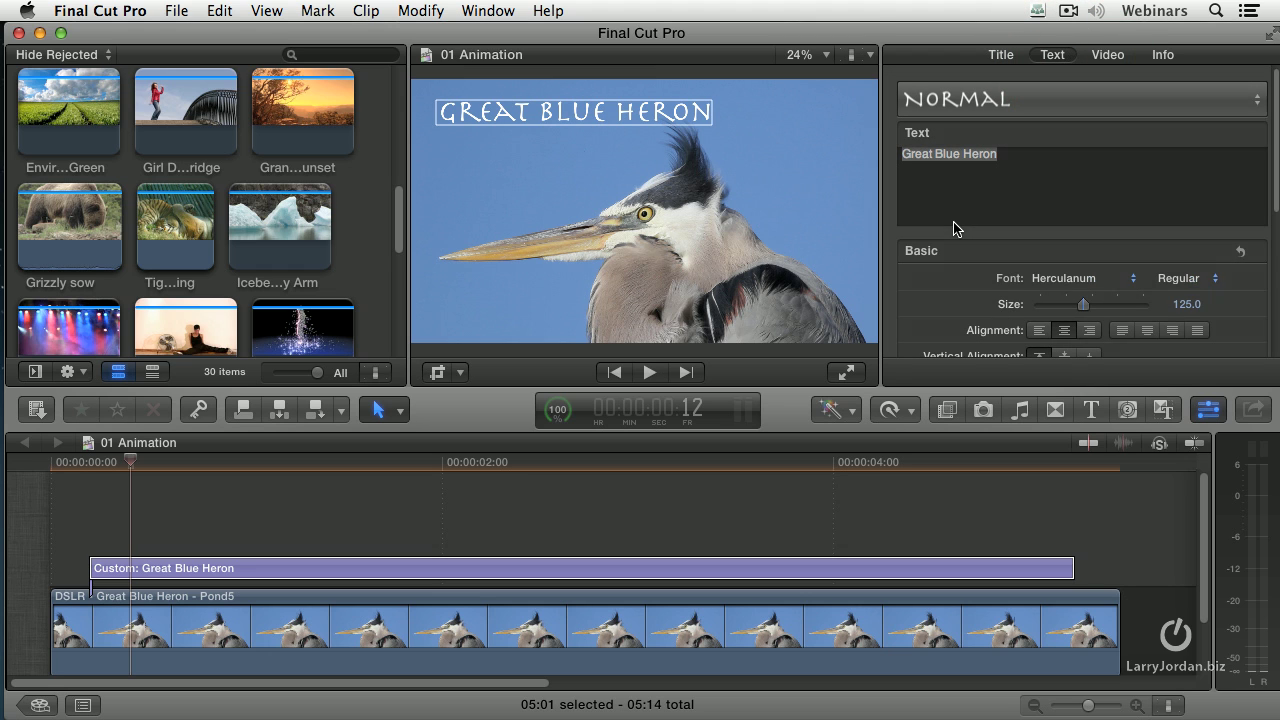
pyautogui.scroll(-6, 912, 330)
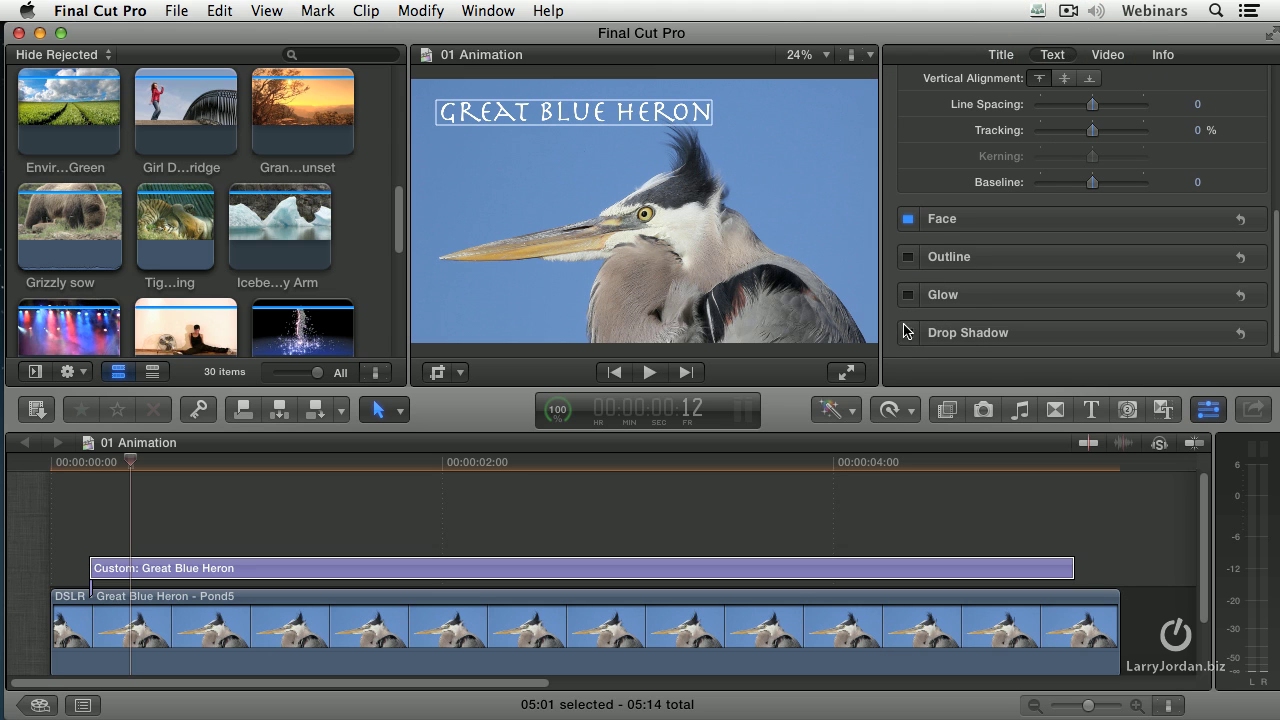
pyautogui.click(907, 332)
pyautogui.click(1001, 56)
pyautogui.scroll(4, 1015, 198)
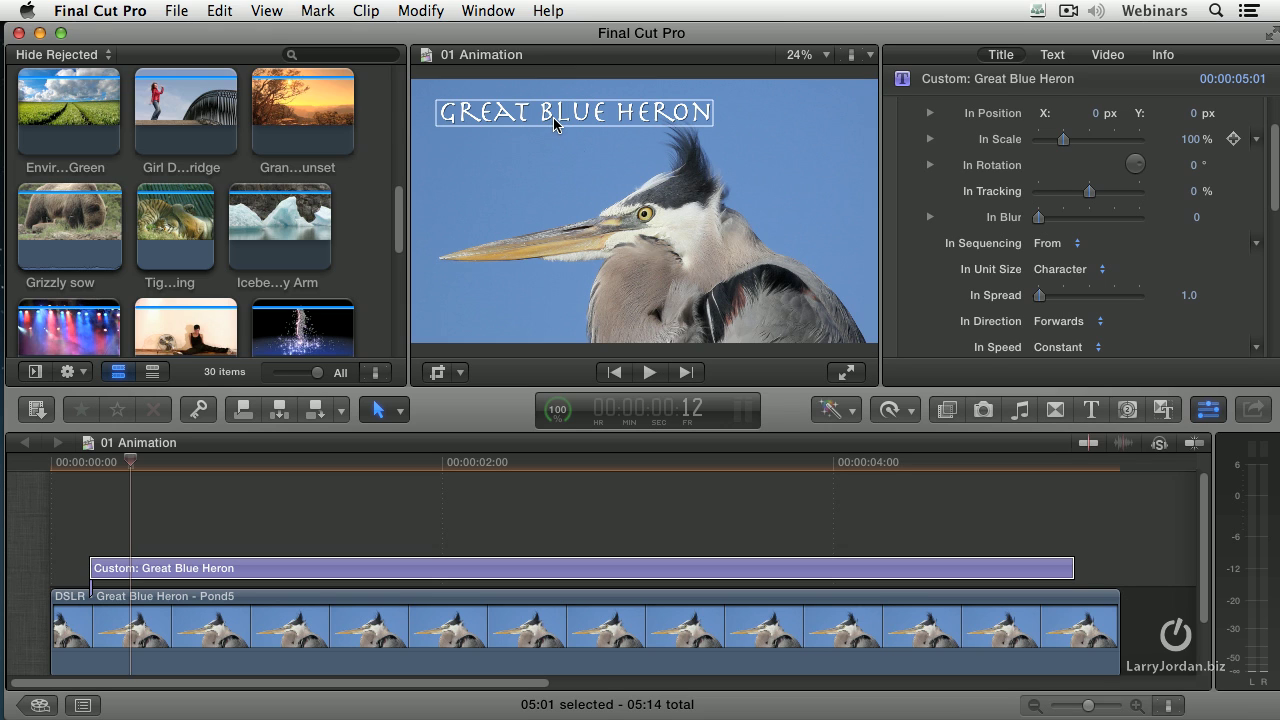
# Set the build-in opacity to 0% and the build-in unit size to Word.
pyautogui.scroll(1, 1205, 112)
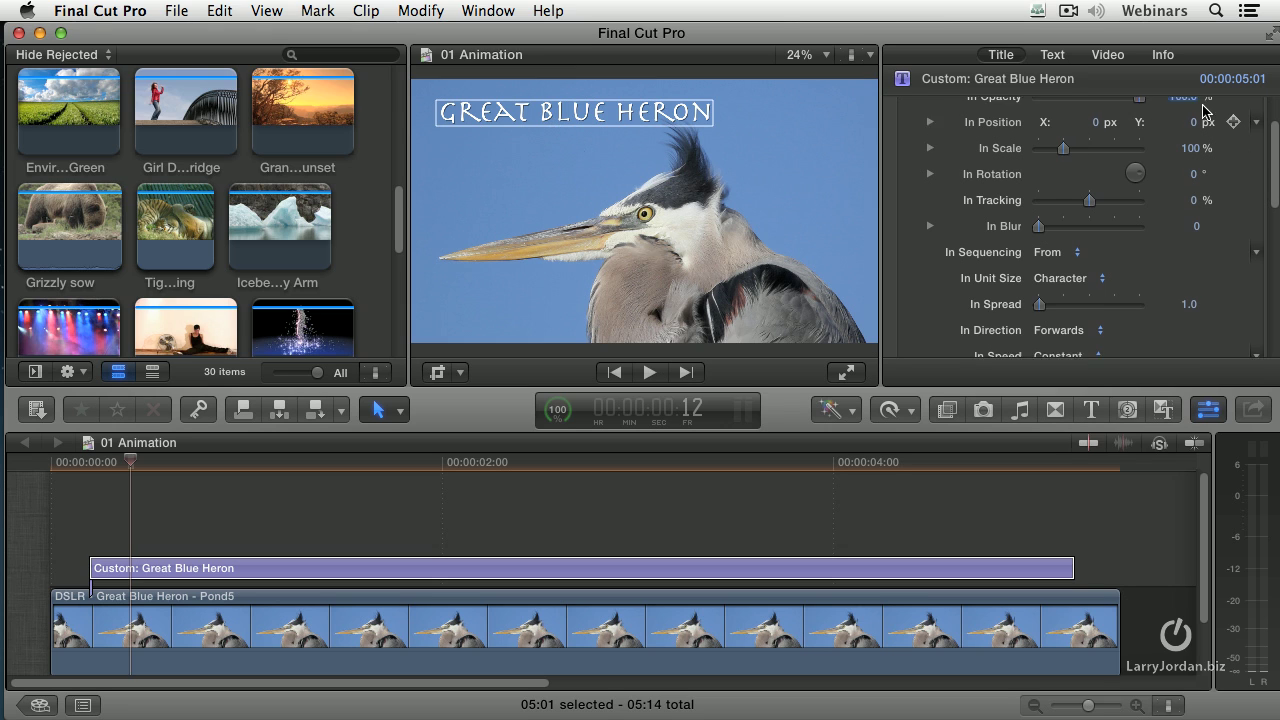
pyautogui.scroll(3, 1205, 112)
pyautogui.moveTo(1141, 152); pyautogui.dragTo(968, 150)
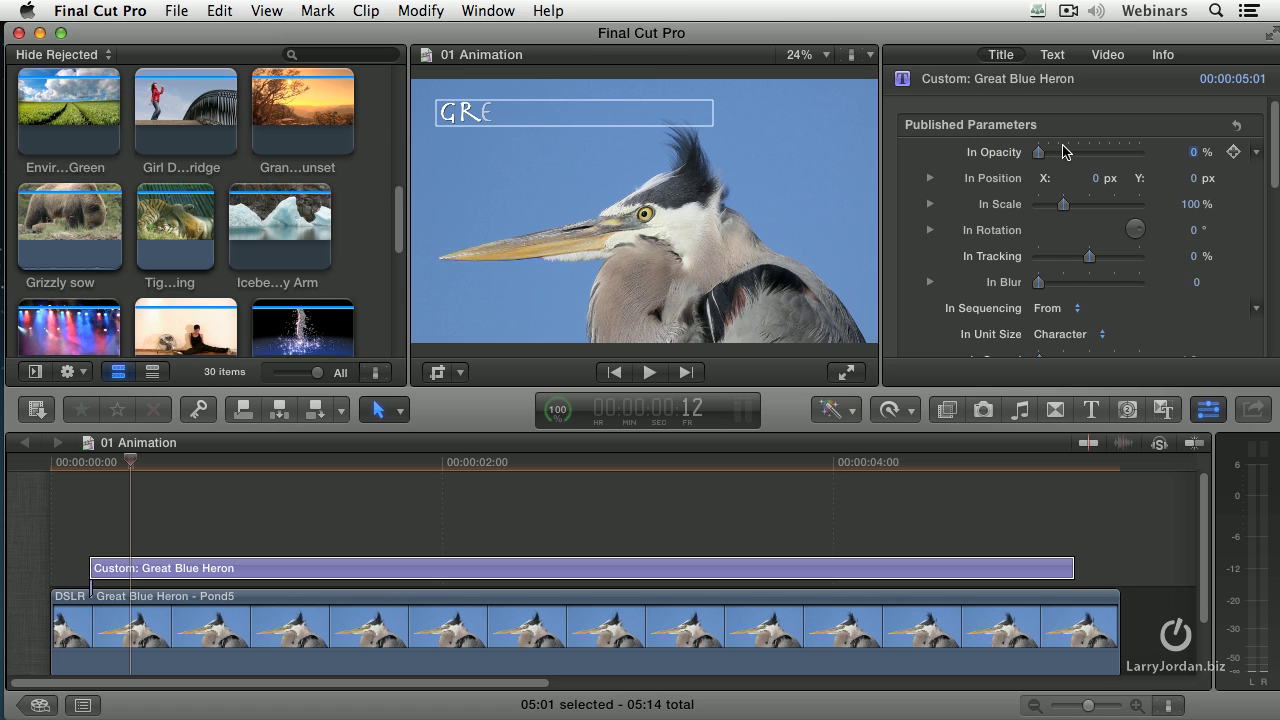
pyautogui.click(1080, 336)
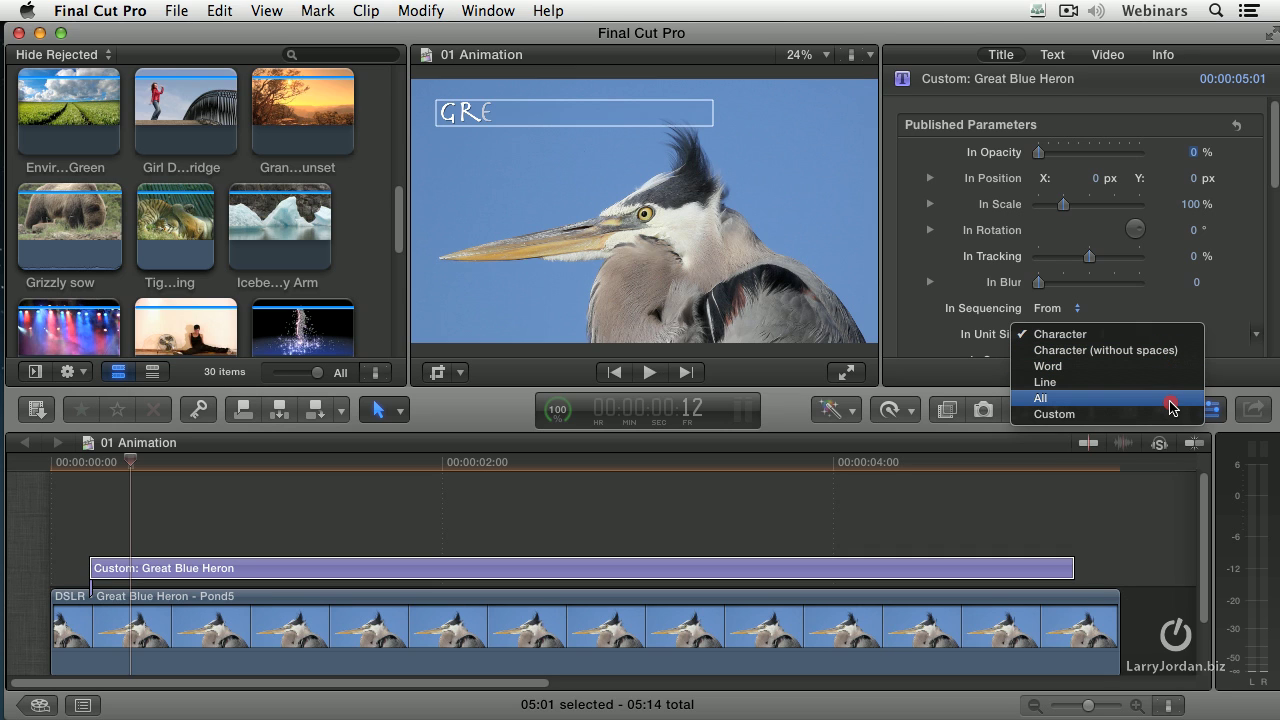
pyautogui.click(1078, 366)
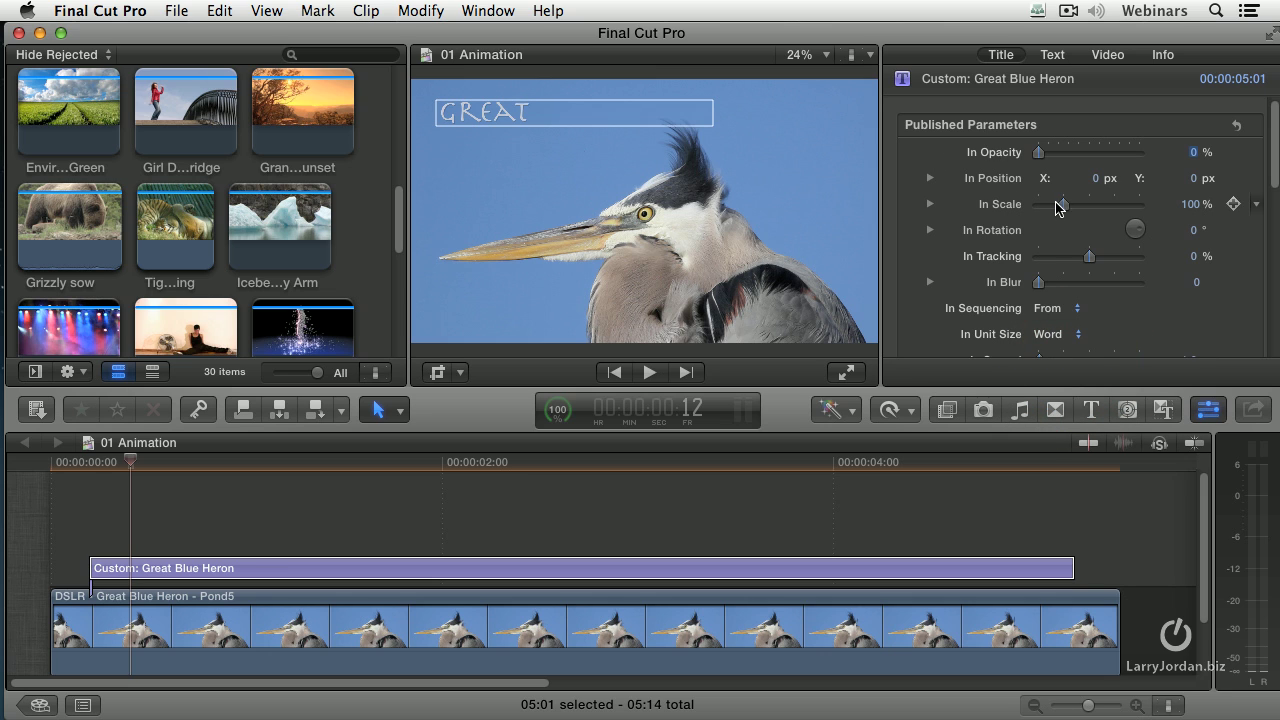
# Set the build-in scale to 18%, rotation to 180° and spread to 59.
pyautogui.moveTo(1062, 206); pyautogui.dragTo(1040, 206)
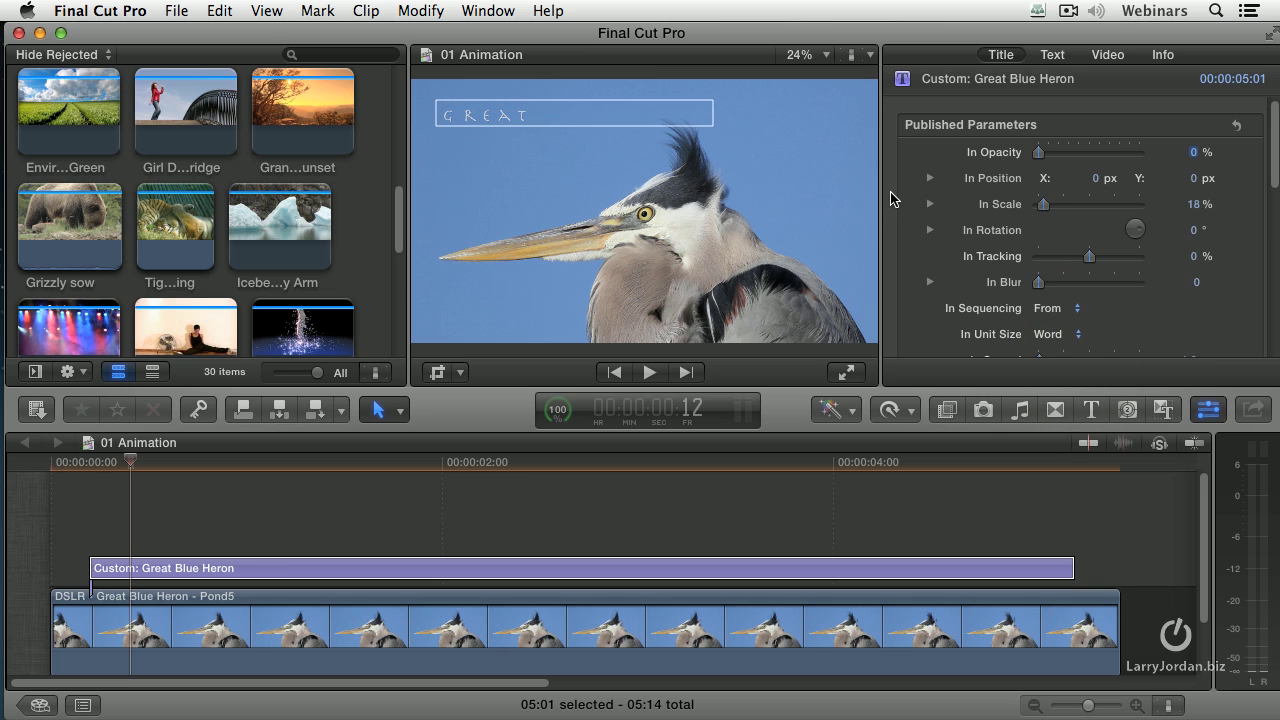
pyautogui.scroll(-5, 900, 197)
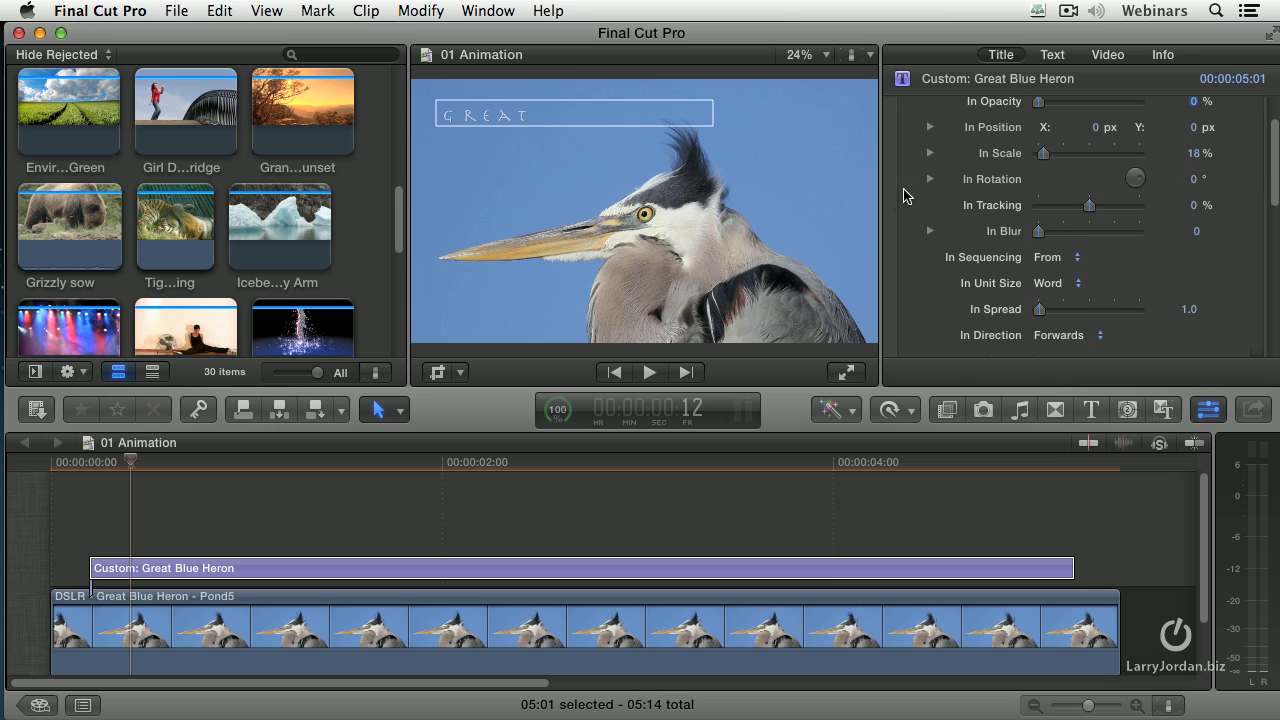
pyautogui.click(1193, 179)
pyautogui.write('18')
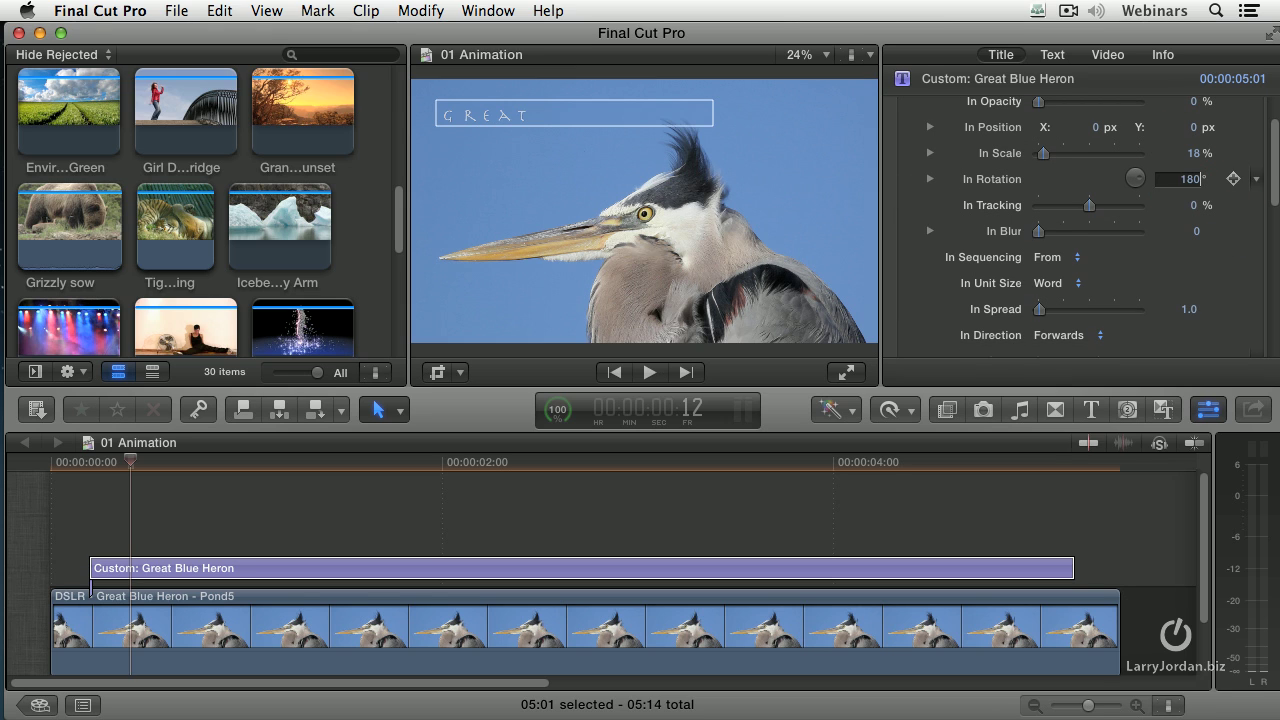
pyautogui.press('Return')
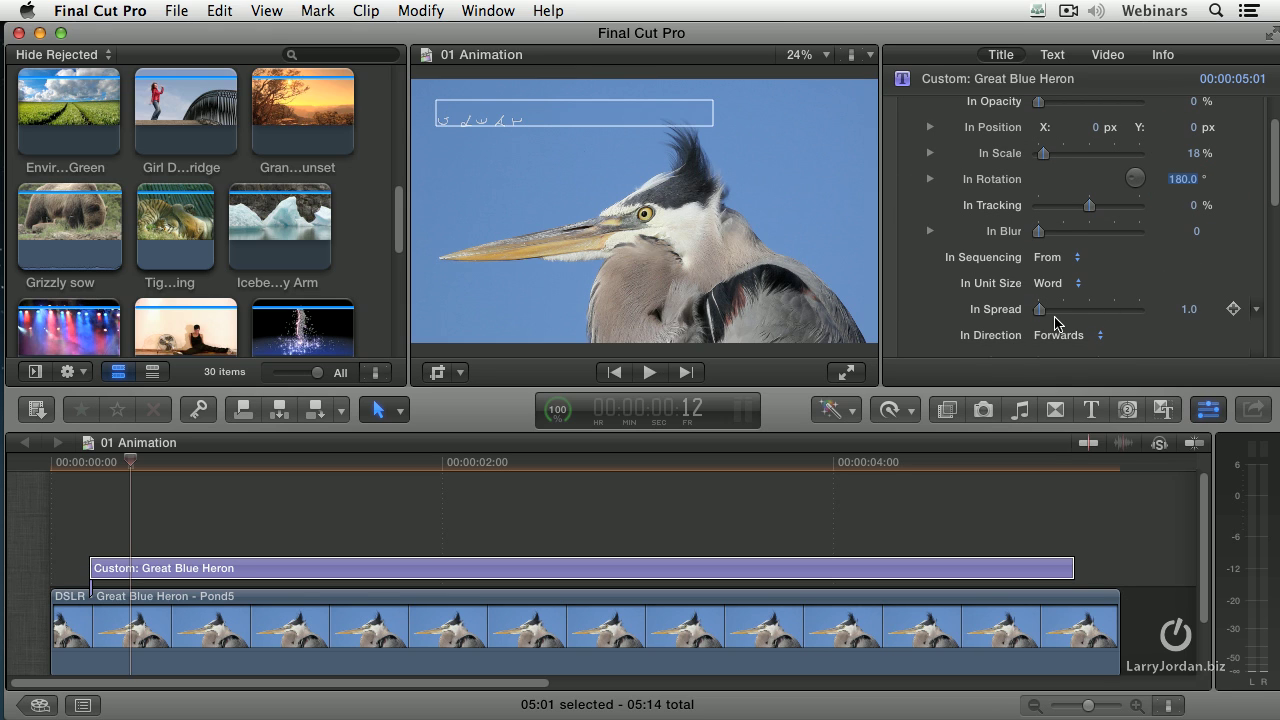
pyautogui.moveTo(1084, 316); pyautogui.dragTo(1100, 316)
pyautogui.moveTo(77, 460); pyautogui.dragTo(313, 499)
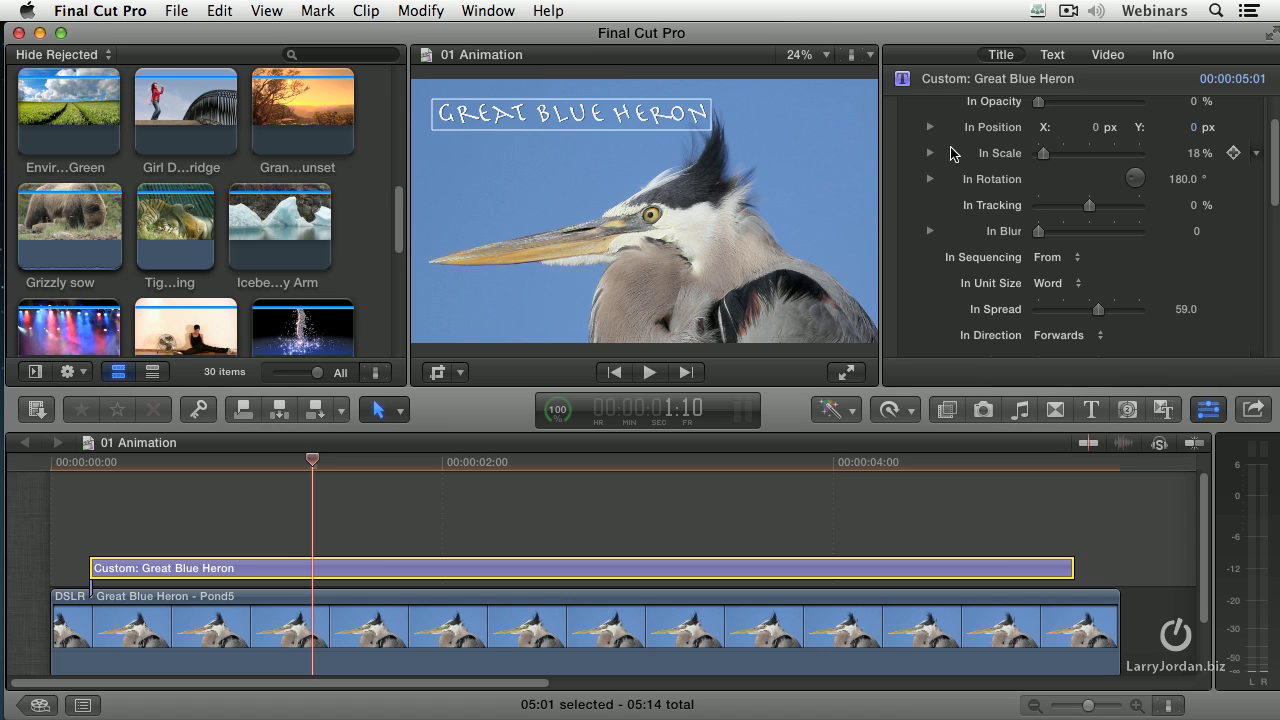
# Reset the build-in rotation to 0 and preview the build-in animation.
pyautogui.click(1180, 180)
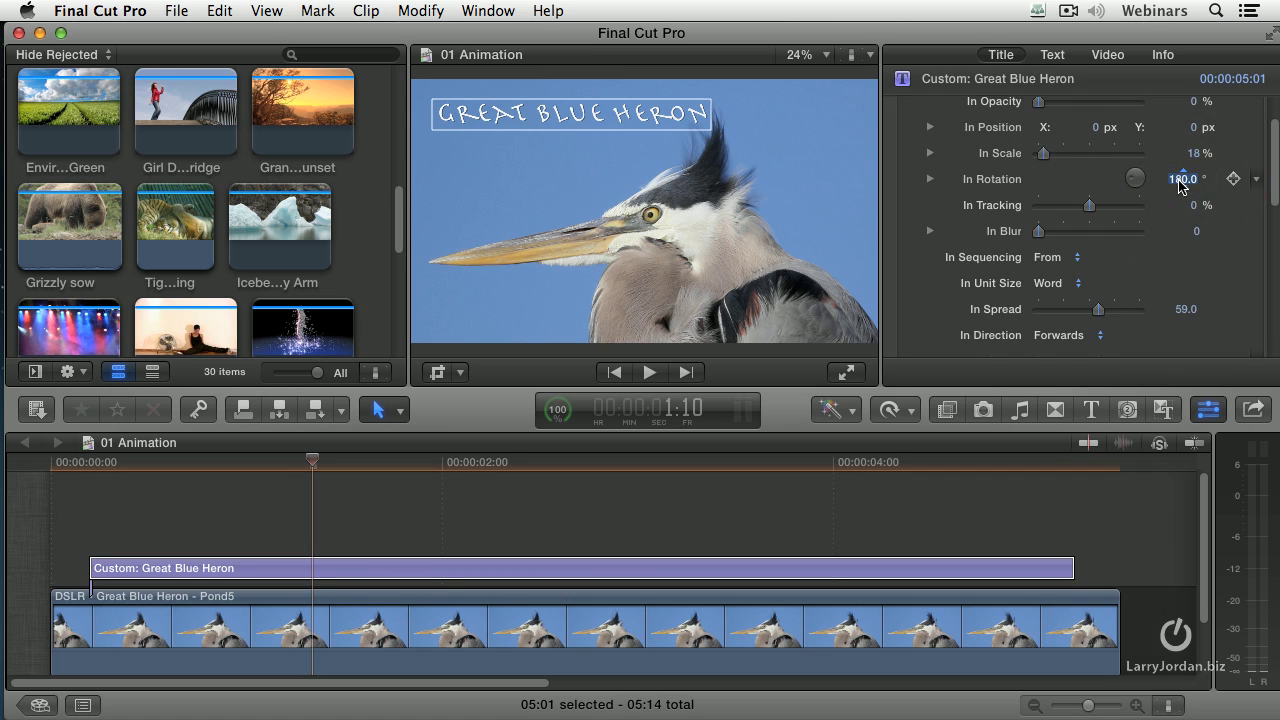
pyautogui.write('0')
pyautogui.press('Return')
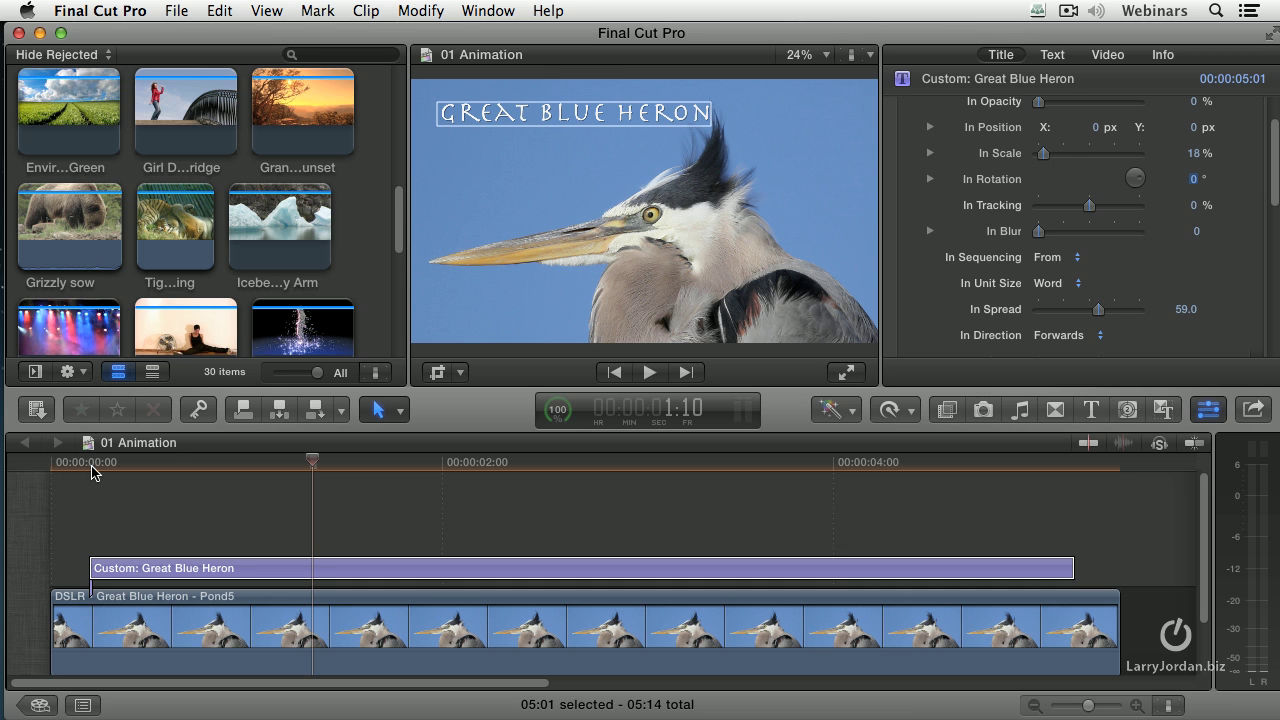
pyautogui.moveTo(92, 472); pyautogui.dragTo(340, 468)
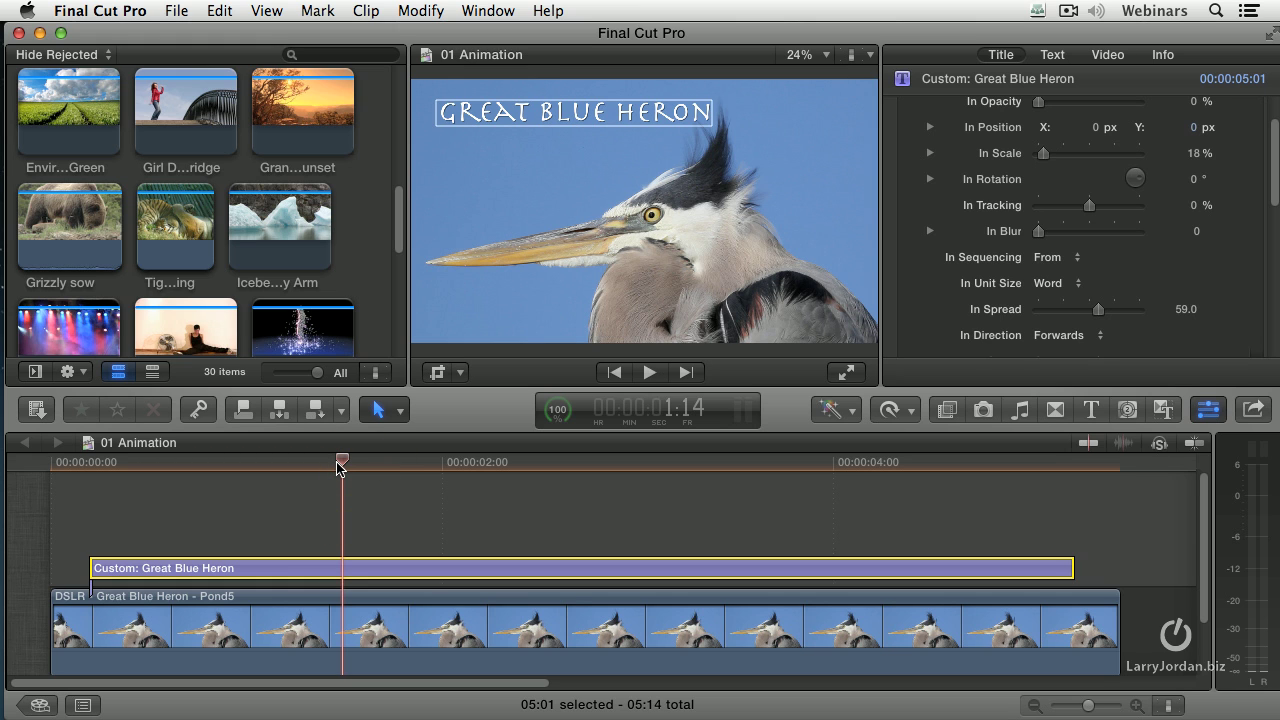
# Set Out Opacity to 0% so the title fades out, then preview the ending.
pyautogui.click(901, 467)
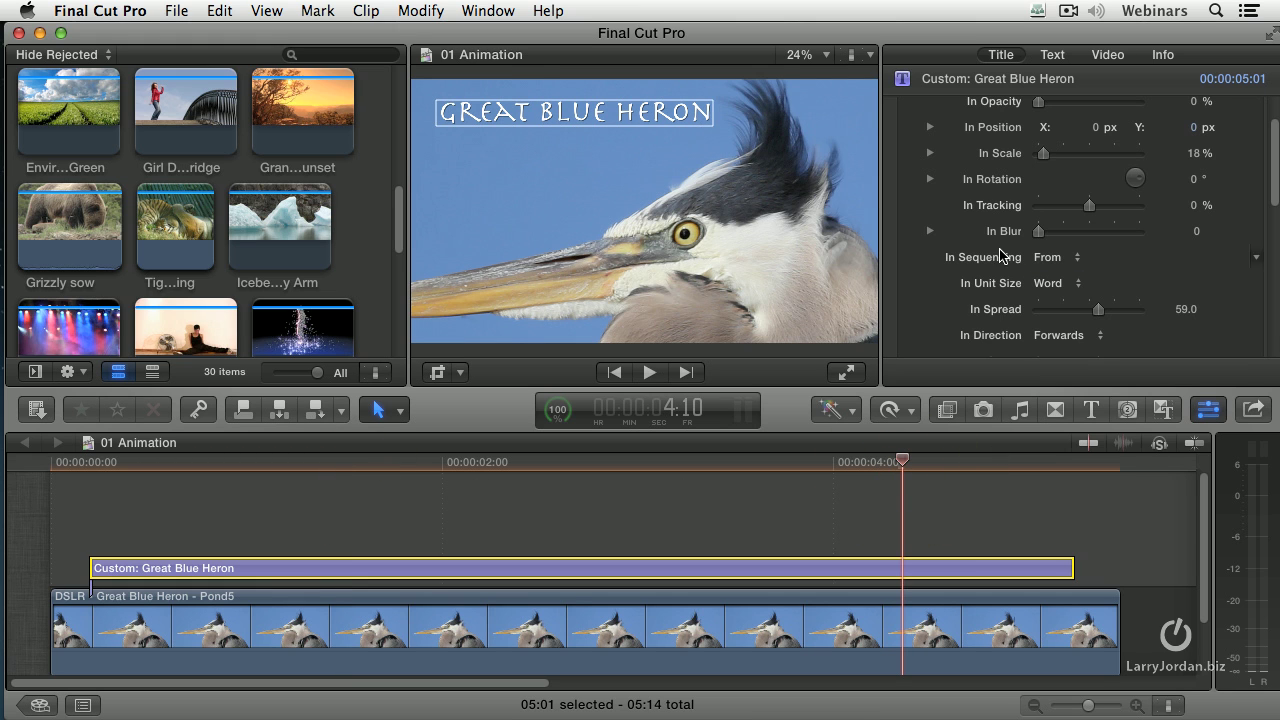
pyautogui.scroll(-8, 1003, 256)
pyautogui.scroll(2, 1000, 180)
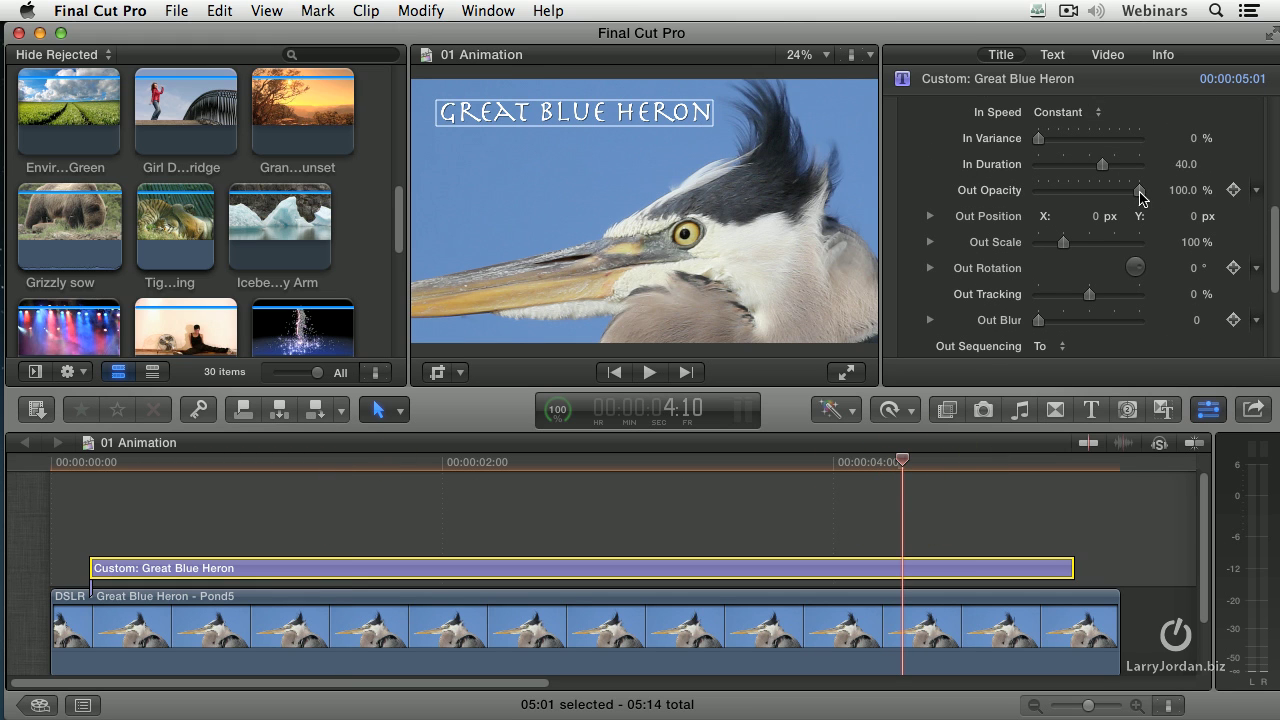
pyautogui.moveTo(1140, 196); pyautogui.dragTo(1025, 193)
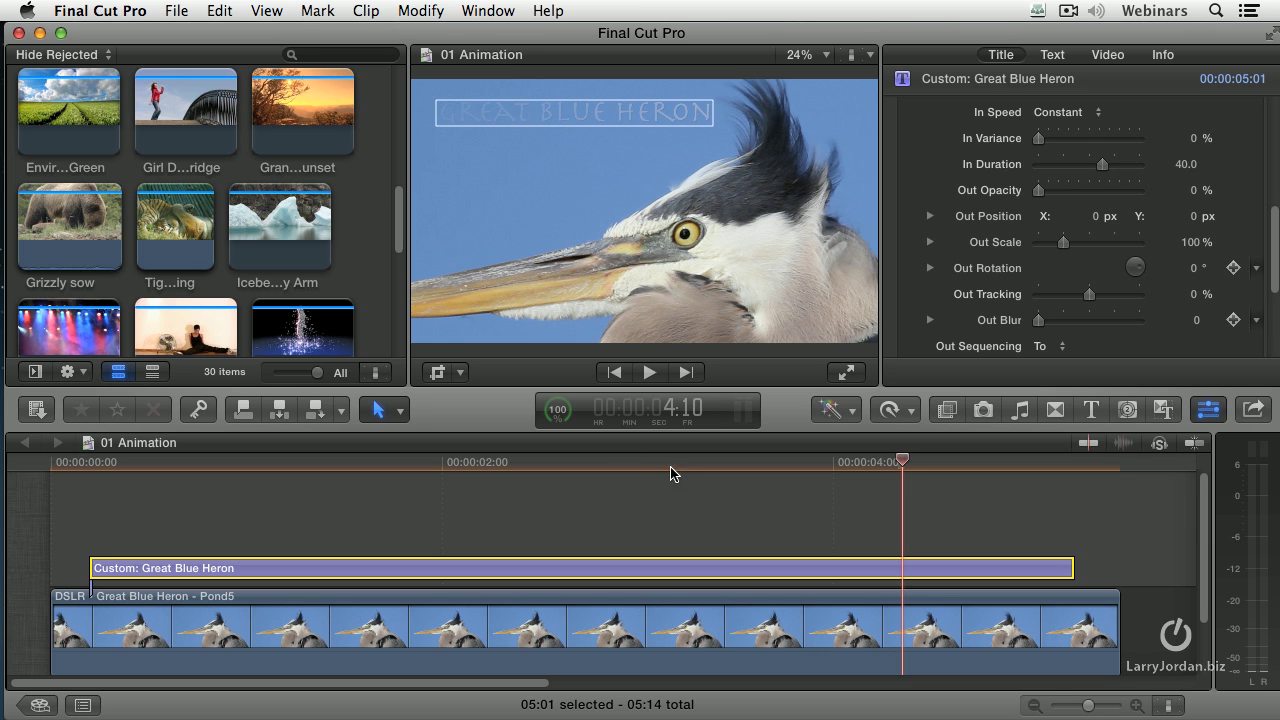
pyautogui.moveTo(671, 467); pyautogui.dragTo(86, 466)
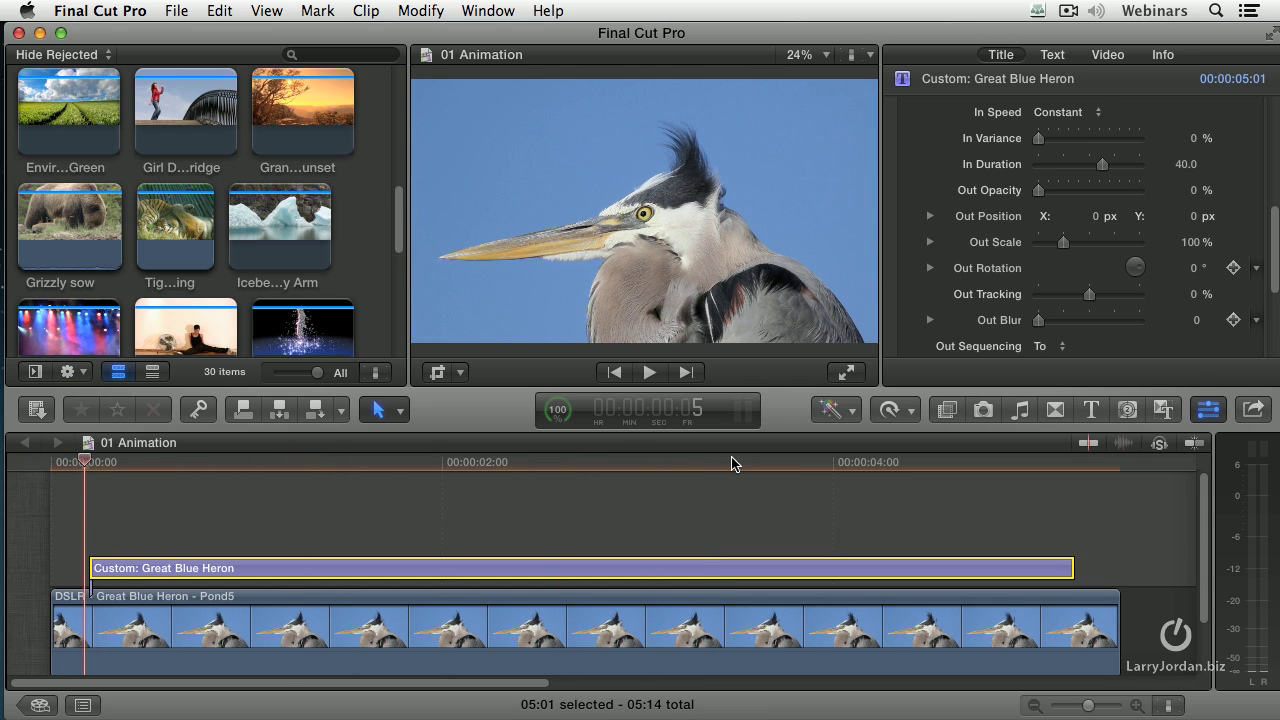